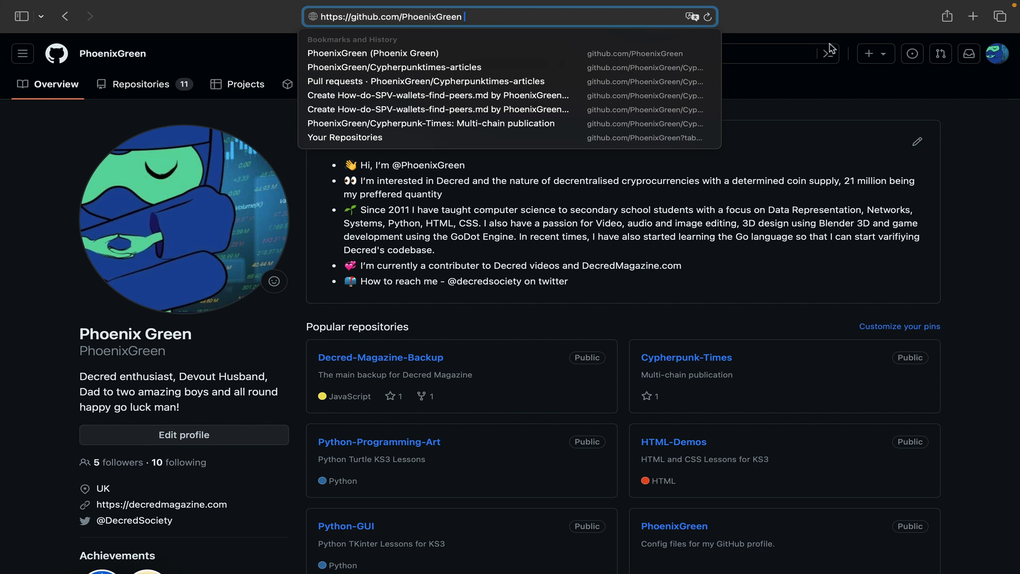
- Open the Cypherpunktimes-articles repository from the profile's repositories and start creating a new file in it
{"action": "left_click", "coordinate": [836, 20]}
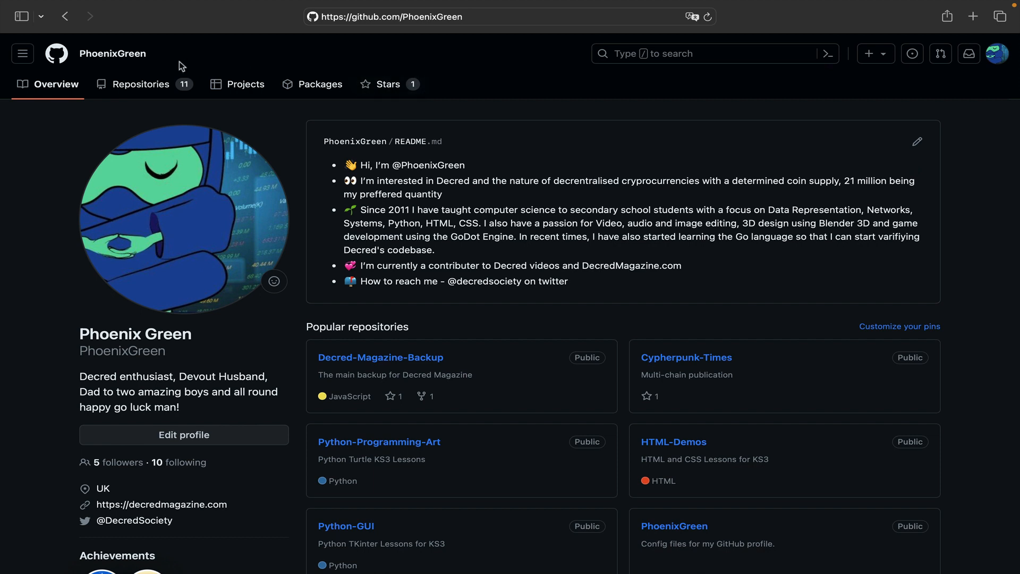
{"action": "left_click", "coordinate": [147, 88]}
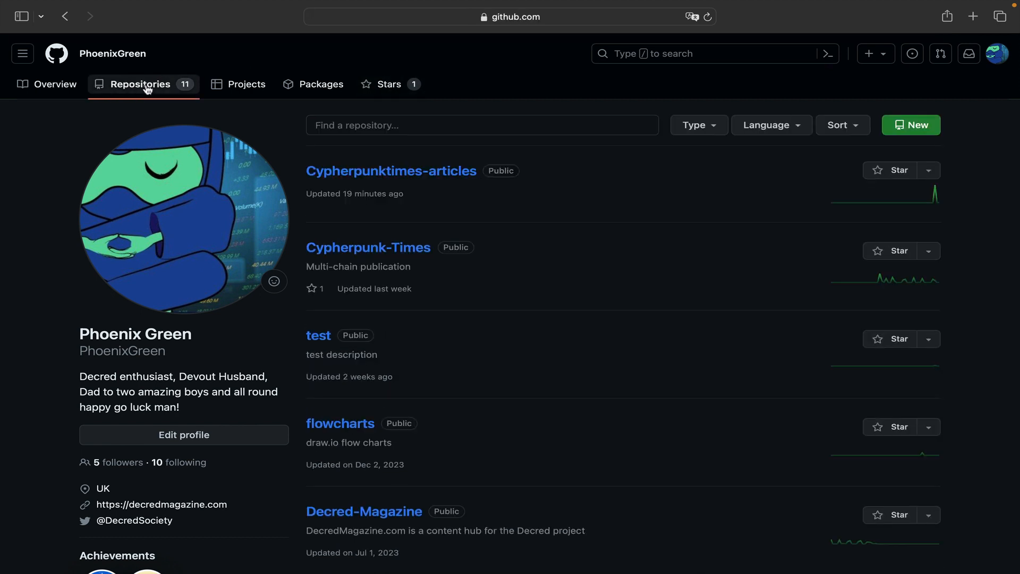
{"action": "left_click", "coordinate": [392, 171]}
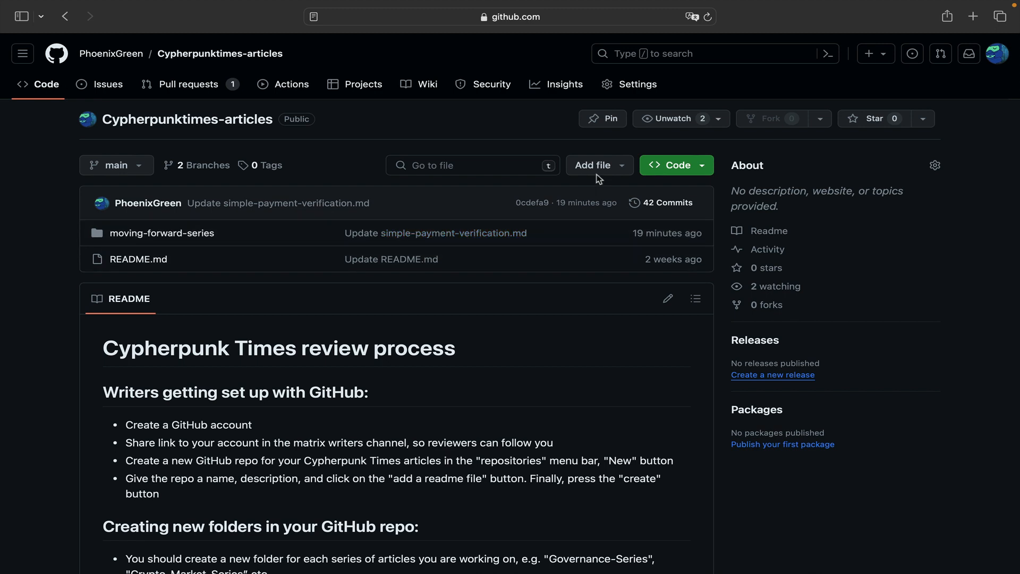
{"action": "left_click", "coordinate": [619, 170]}
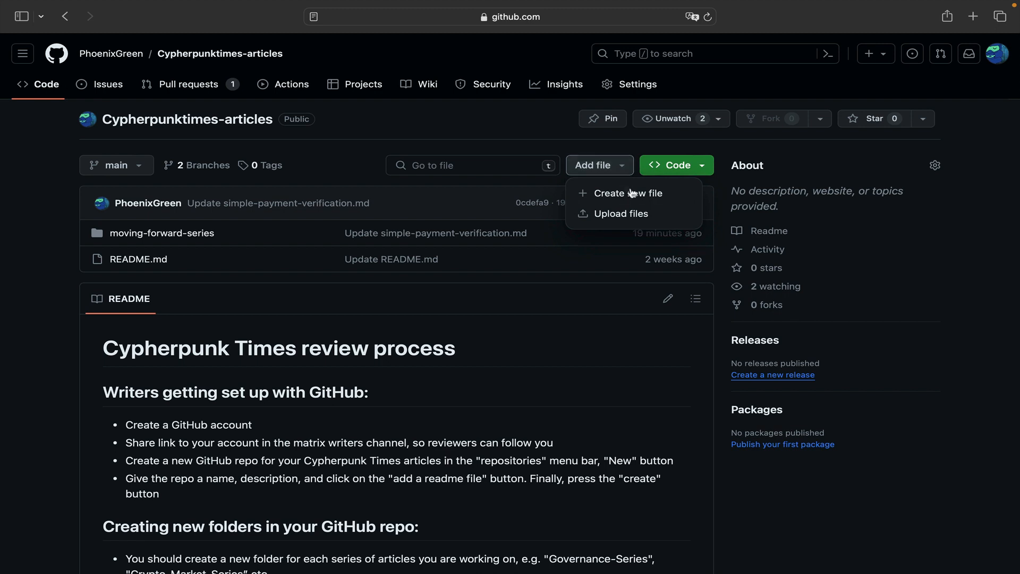
{"action": "left_click", "coordinate": [633, 194]}
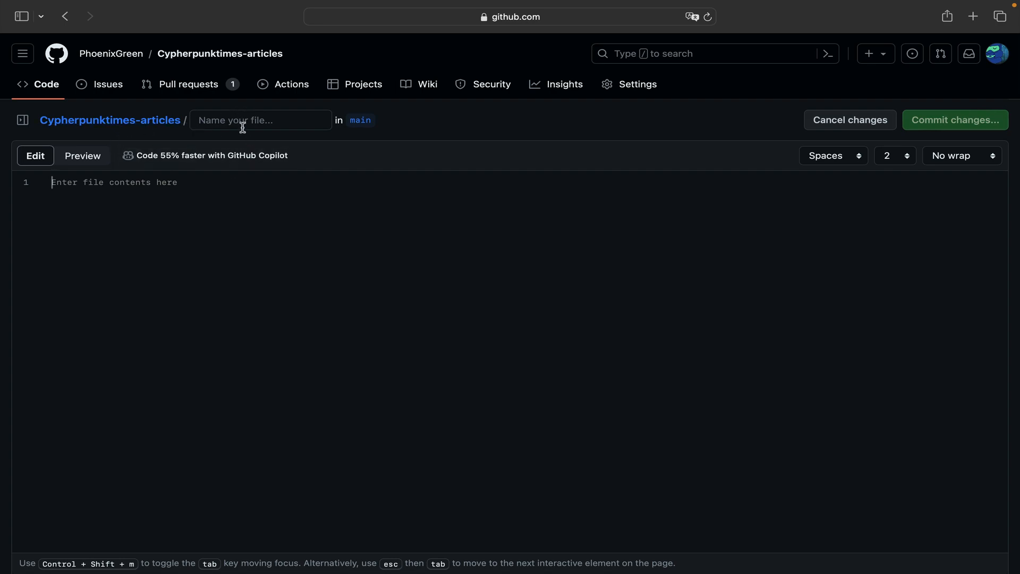
- Copy the entire demo article text from the writing app and paste it into the new GitHub file's contents
{"action": "key", "text": "ctrl+Right"}
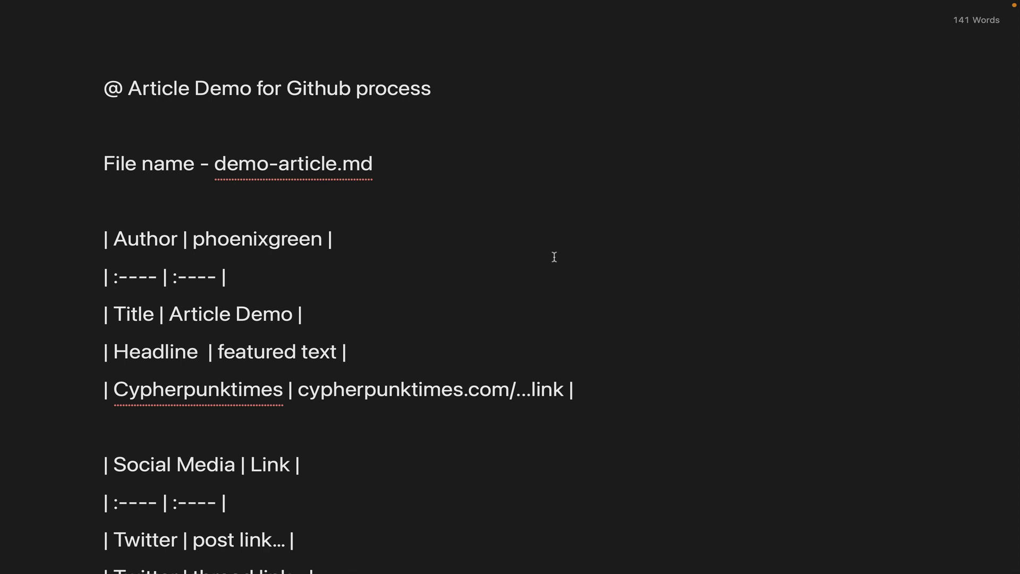
{"action": "key", "text": "super+a"}
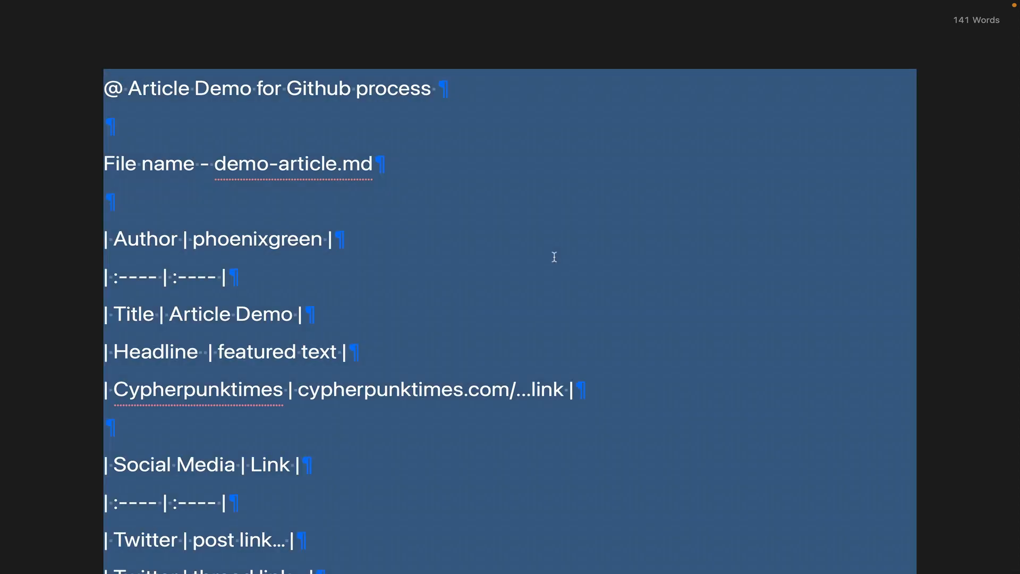
{"action": "key", "text": "super+Tab"}
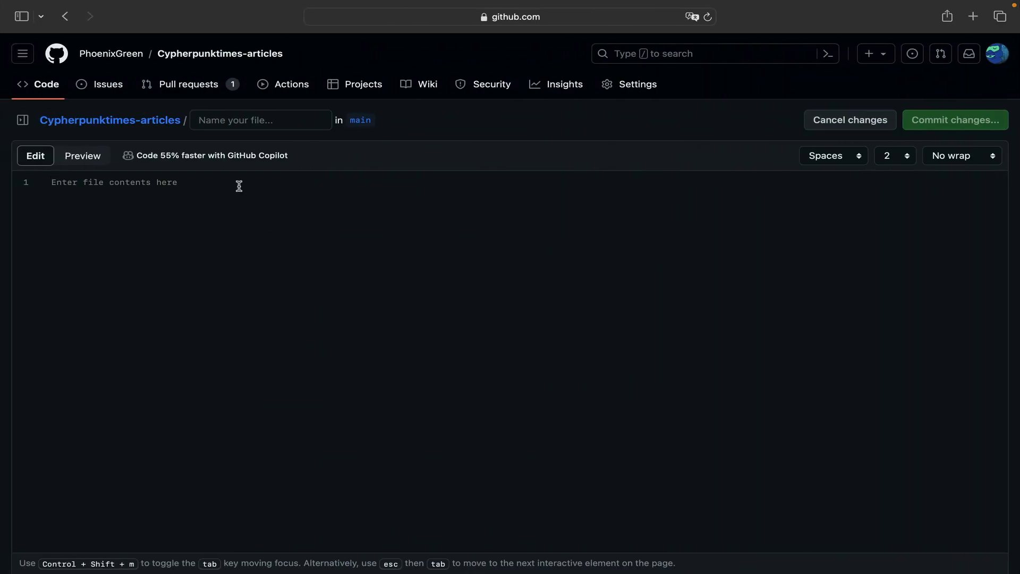
{"action": "key", "text": "super+v"}
{"action": "scroll", "coordinate": [263, 240], "scroll_direction": "up", "scroll_amount": 2}
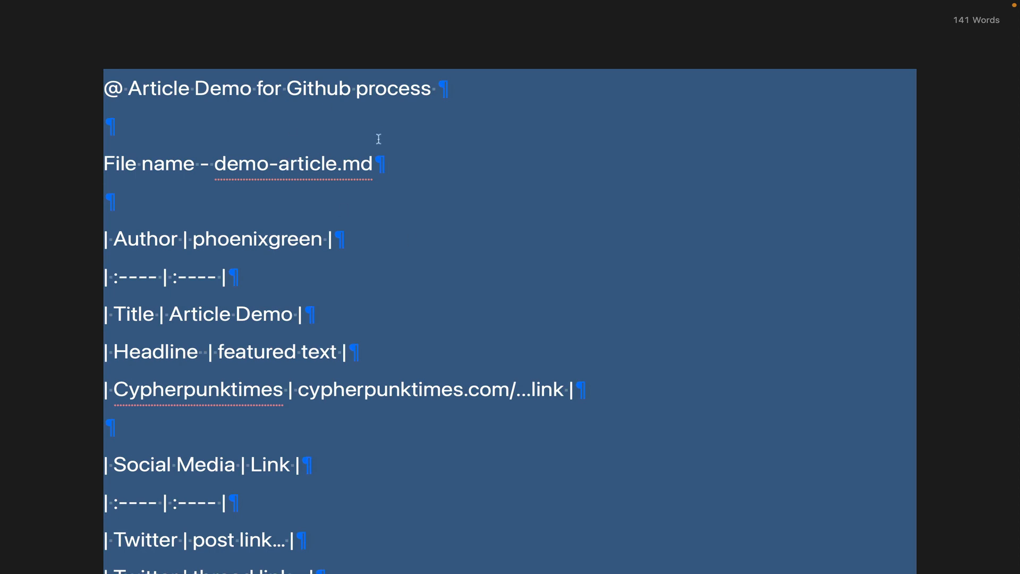
{"action": "key", "text": "ctrl+Left"}
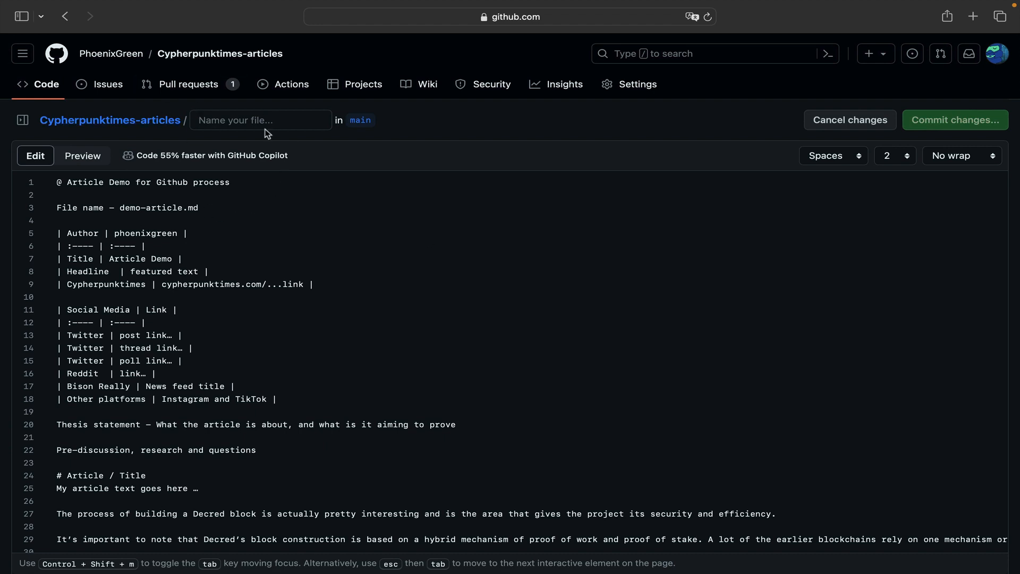
- Name the new file demo-article.md, copying the name from the "File name" line of the pasted text
{"action": "left_click_drag", "start_coordinate": [119, 207], "coordinate": [204, 207]}
{"action": "key", "text": "super+c"}
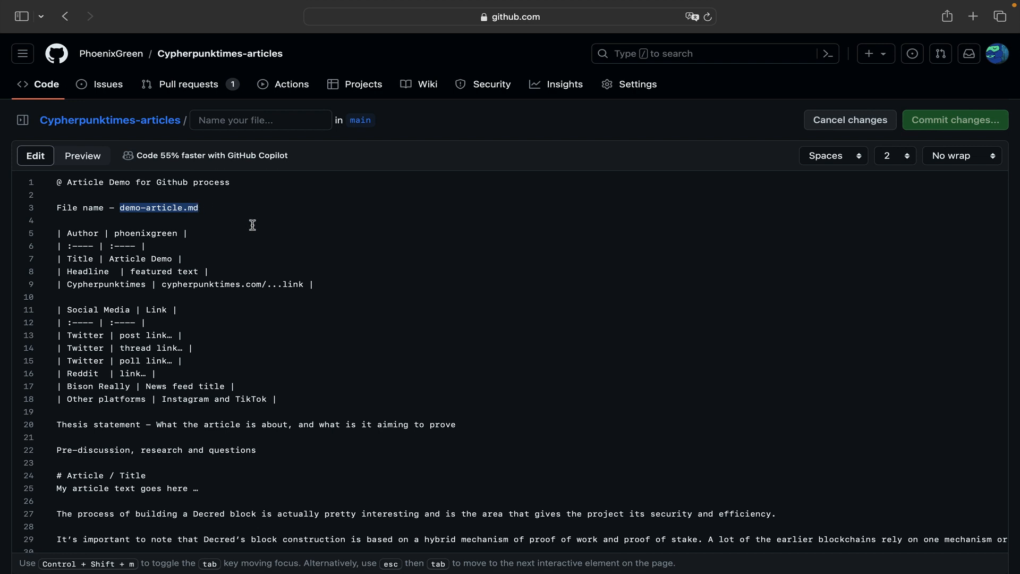
{"action": "left_click", "coordinate": [248, 122]}
{"action": "key", "text": "super+v"}
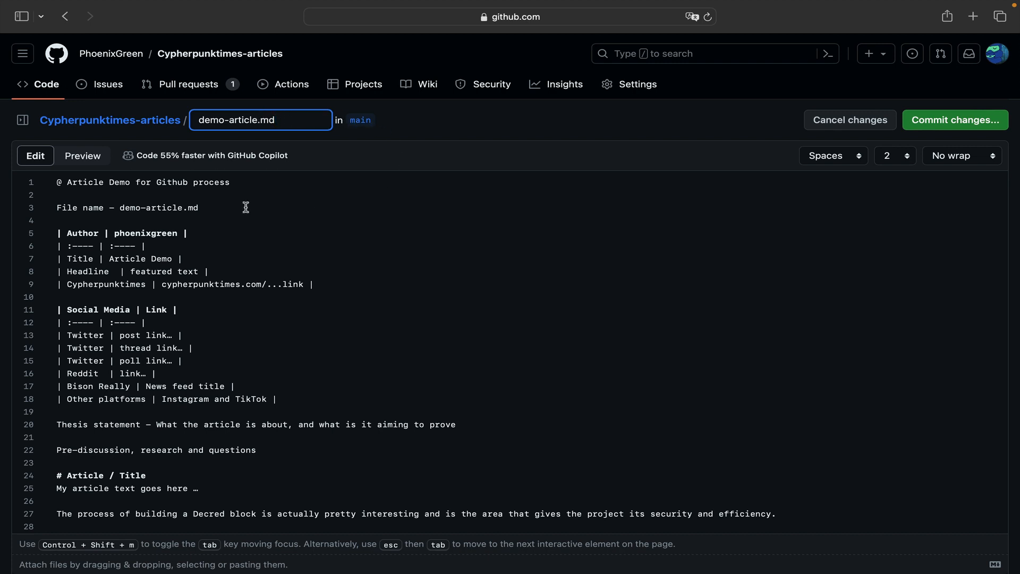
- Delete the "@ Article Demo for Github process" and "File name" lines above the author table
{"action": "left_click_drag", "start_coordinate": [217, 205], "coordinate": [53, 182]}
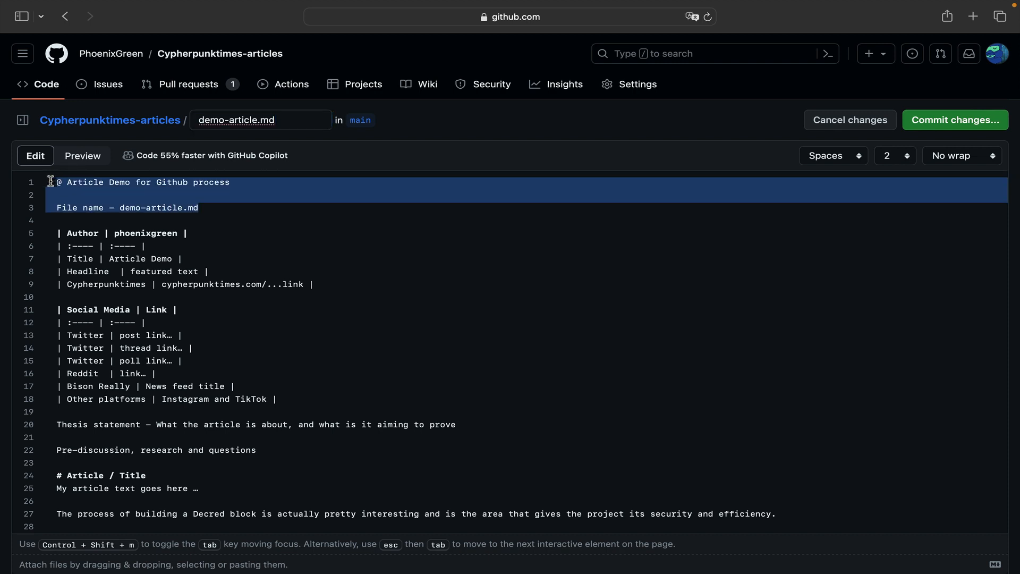
{"action": "key", "text": "BackSpace"}
{"action": "key", "text": "Down"}
{"action": "key", "text": "BackSpace"}
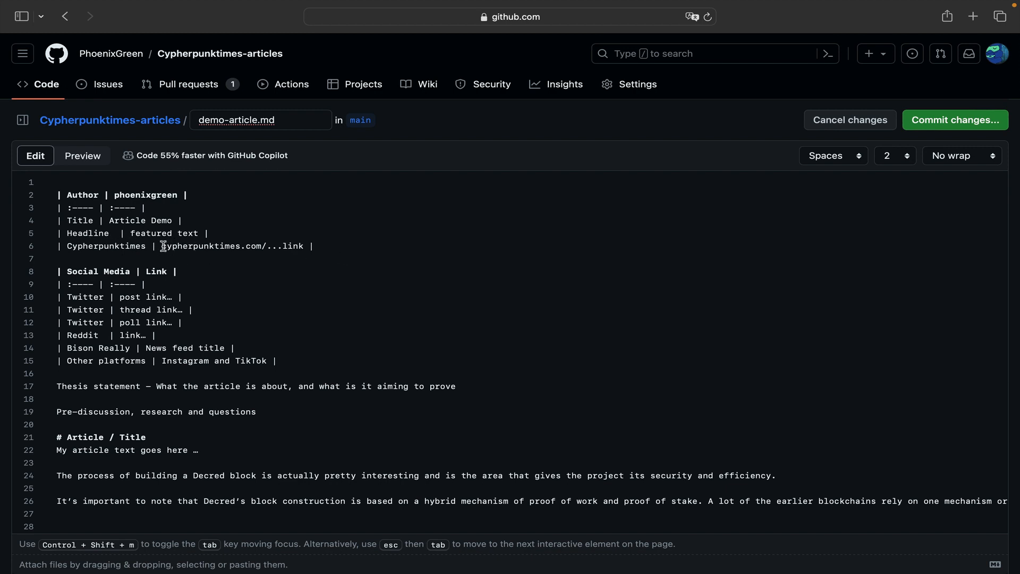
- Review the link placeholders in the author and social media tables and correct "Bison Really" to "Bison Relay"
{"action": "left_click_drag", "start_coordinate": [162, 246], "coordinate": [308, 247]}
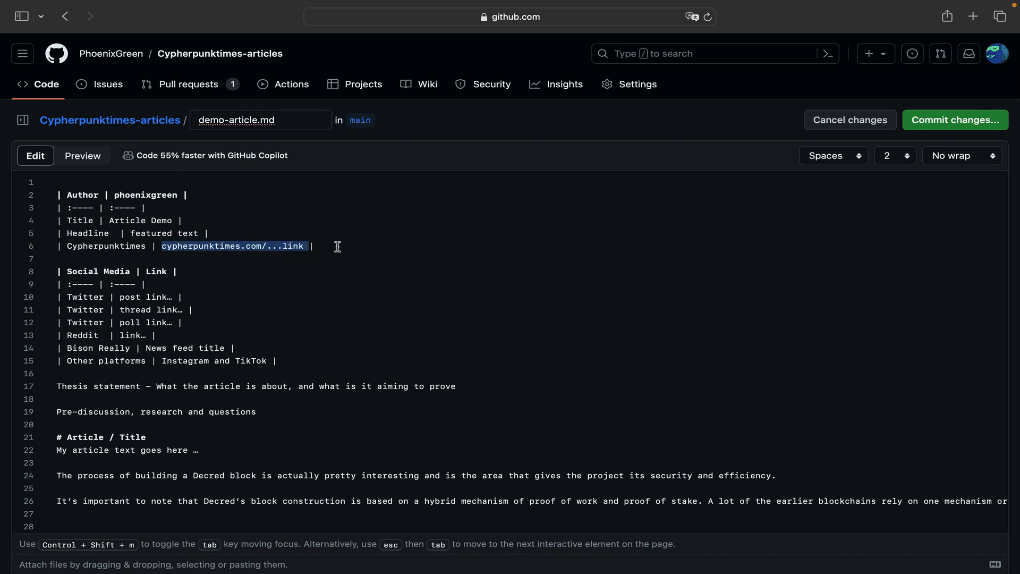
{"action": "left_click", "coordinate": [337, 246]}
{"action": "scroll", "coordinate": [328, 280], "scroll_direction": "down", "scroll_amount": 2}
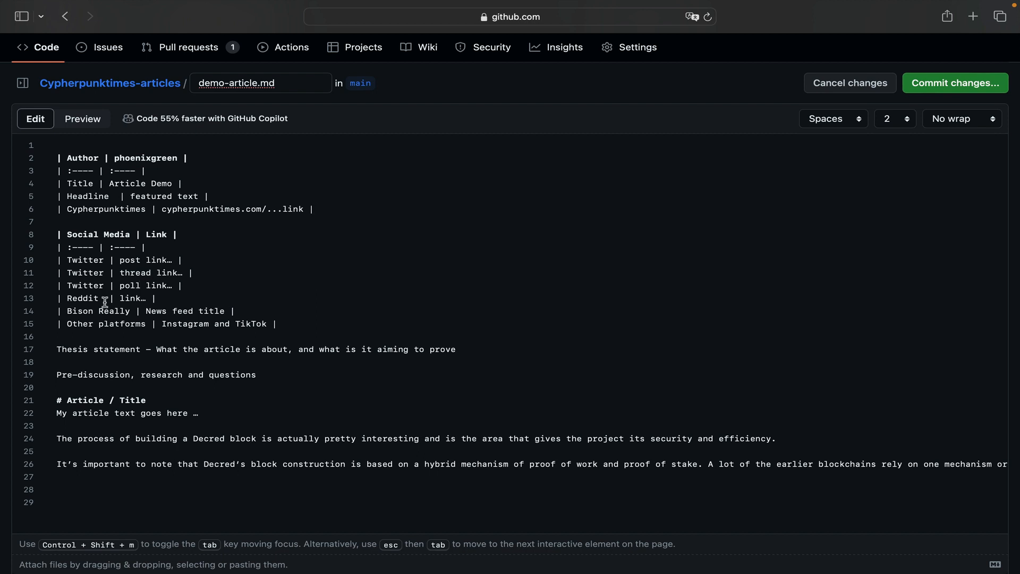
{"action": "double_click", "coordinate": [129, 298]}
{"action": "left_click", "coordinate": [170, 300]}
{"action": "left_click", "coordinate": [297, 325]}
{"action": "scroll", "coordinate": [296, 325], "scroll_direction": "down", "scroll_amount": 2}
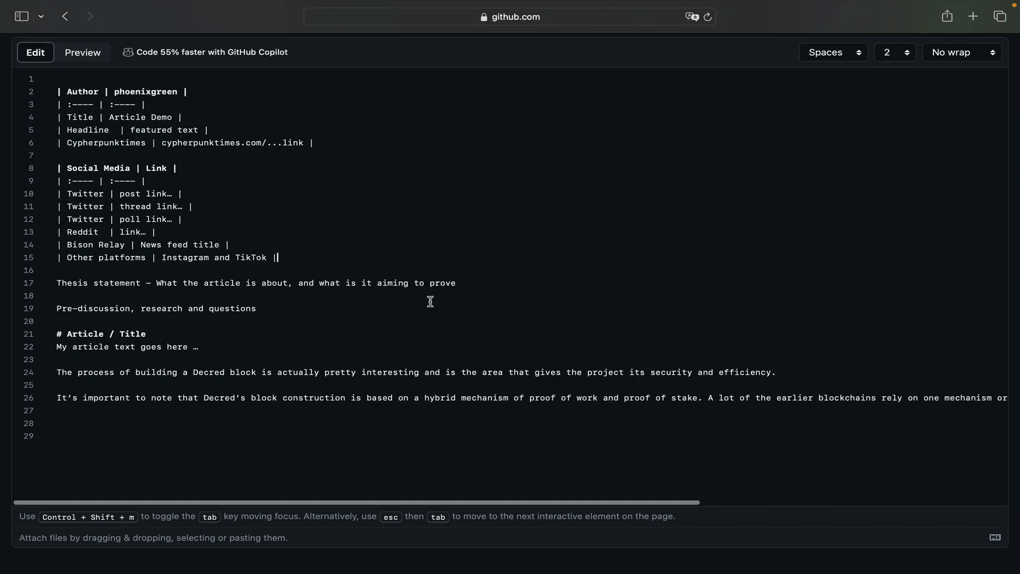
- Examine the thesis statement and pre-discussion lines of the article template
{"action": "left_click", "coordinate": [470, 285]}
{"action": "double_click", "coordinate": [446, 282]}
{"action": "left_click", "coordinate": [466, 285]}
{"action": "left_click", "coordinate": [120, 282]}
{"action": "left_click", "coordinate": [109, 308]}
- Add three blank lines below the "Pre-discussion, research and questions" line
{"action": "left_click", "coordinate": [277, 309]}
{"action": "key", "text": "Return"}
{"action": "key", "text": "Return"}
{"action": "key", "text": "Return"}
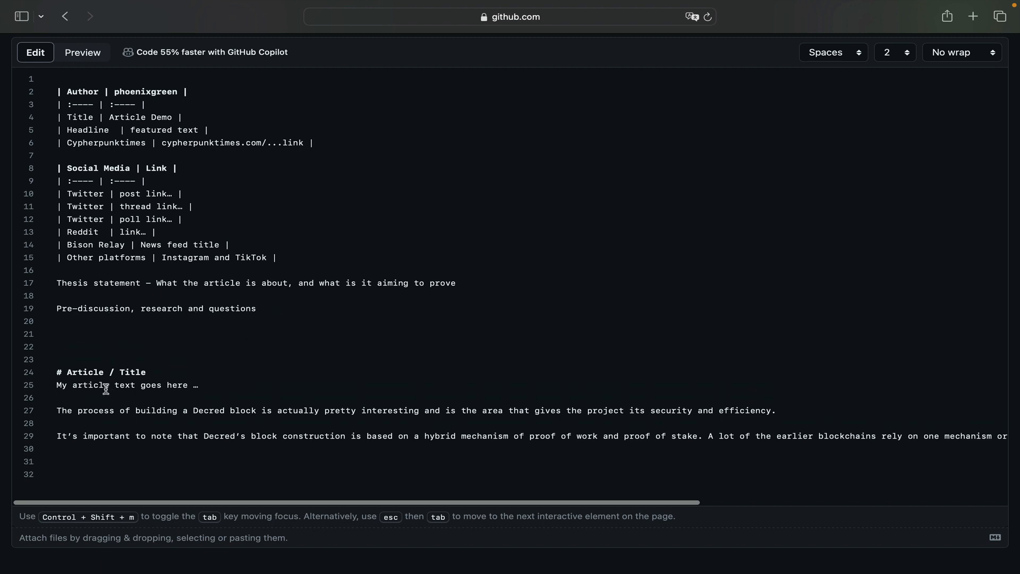
- Remove the three extra blank lines above the "# Article / Title" heading
{"action": "left_click_drag", "start_coordinate": [62, 373], "coordinate": [54, 373]}
{"action": "left_click", "coordinate": [84, 347]}
{"action": "key", "text": "BackSpace"}
{"action": "key", "text": "BackSpace"}
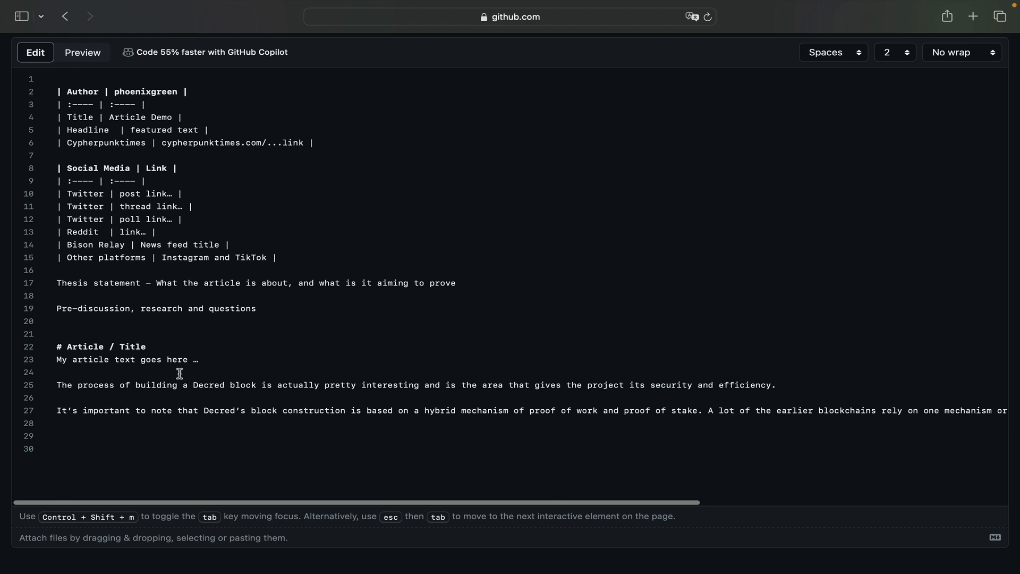
{"action": "key", "text": "BackSpace"}
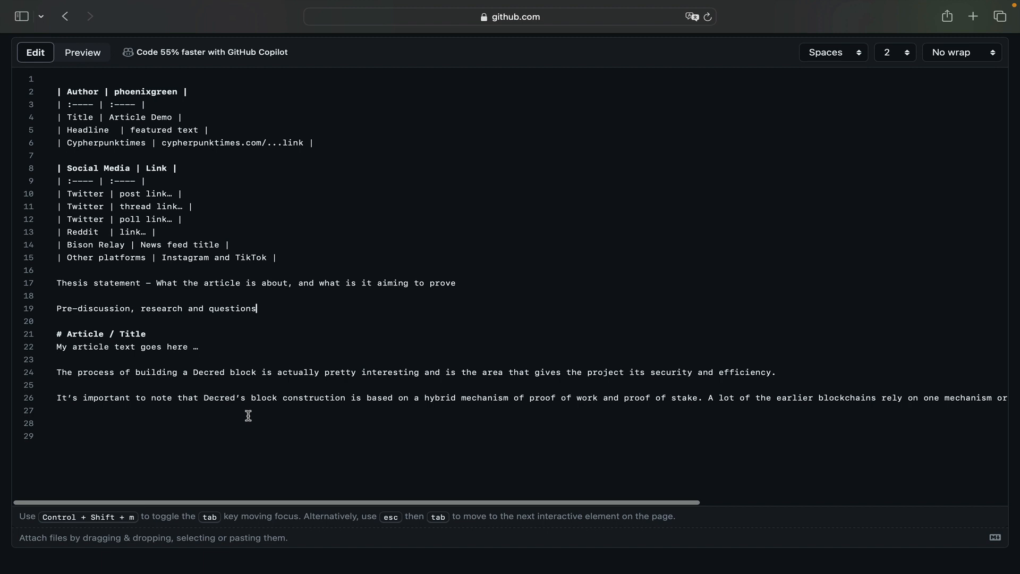
- Propose demo-article.md on a new branch with the extended description "Test...." and create the pull request for it
{"action": "scroll", "coordinate": [337, 329], "scroll_direction": "up", "scroll_amount": 3}
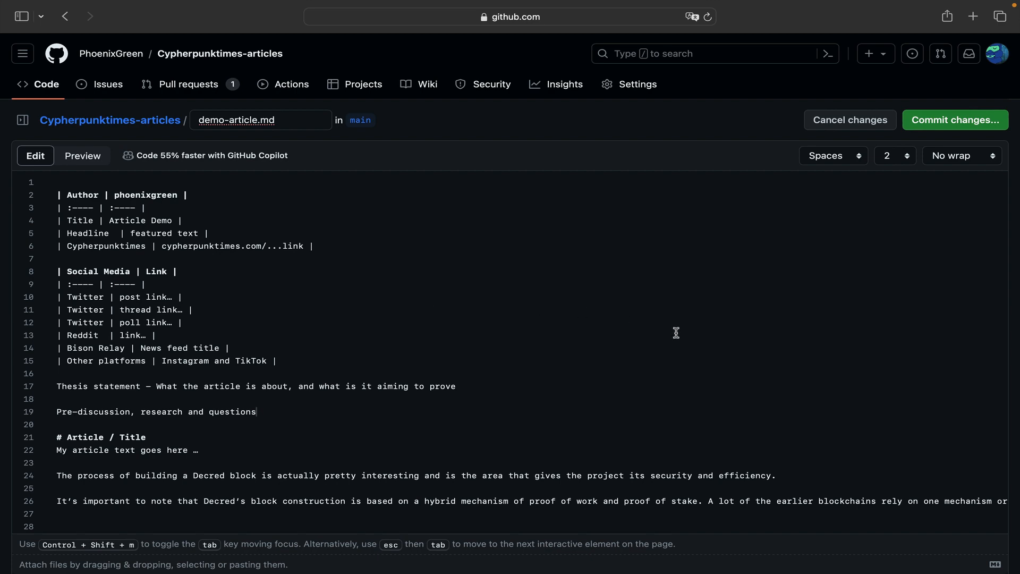
{"action": "left_click", "coordinate": [954, 126]}
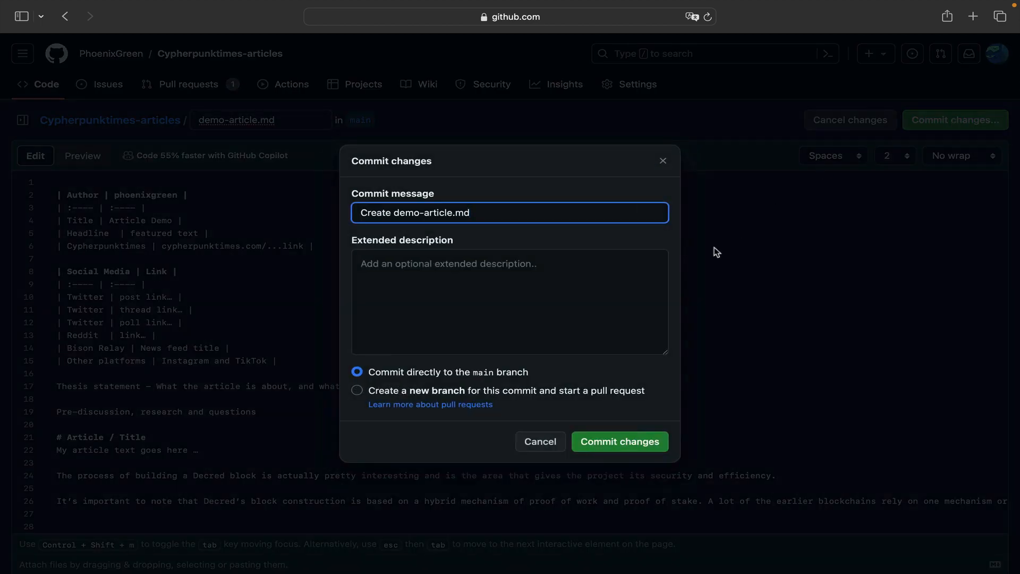
{"action": "left_click", "coordinate": [427, 395]}
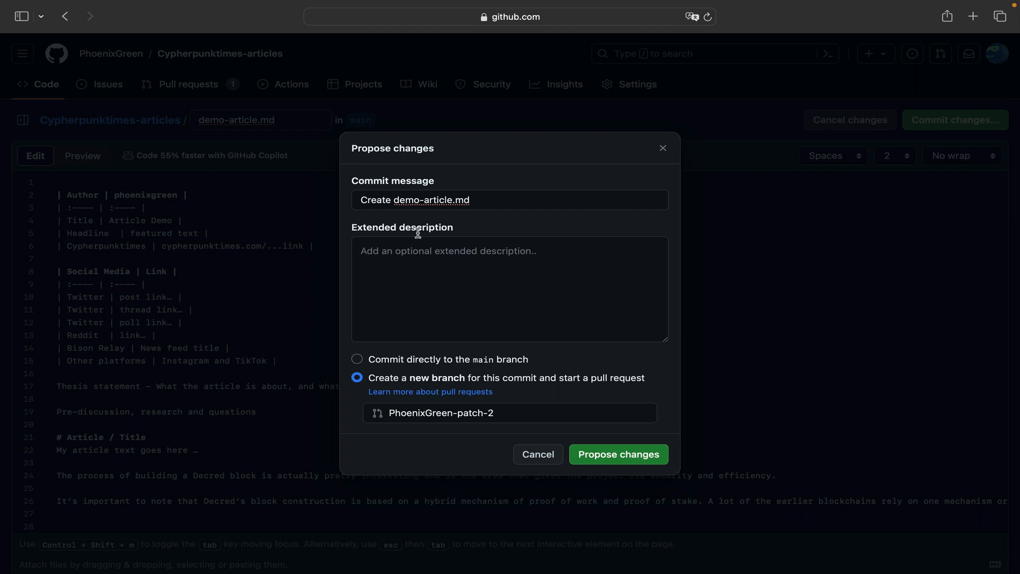
{"action": "left_click", "coordinate": [414, 252]}
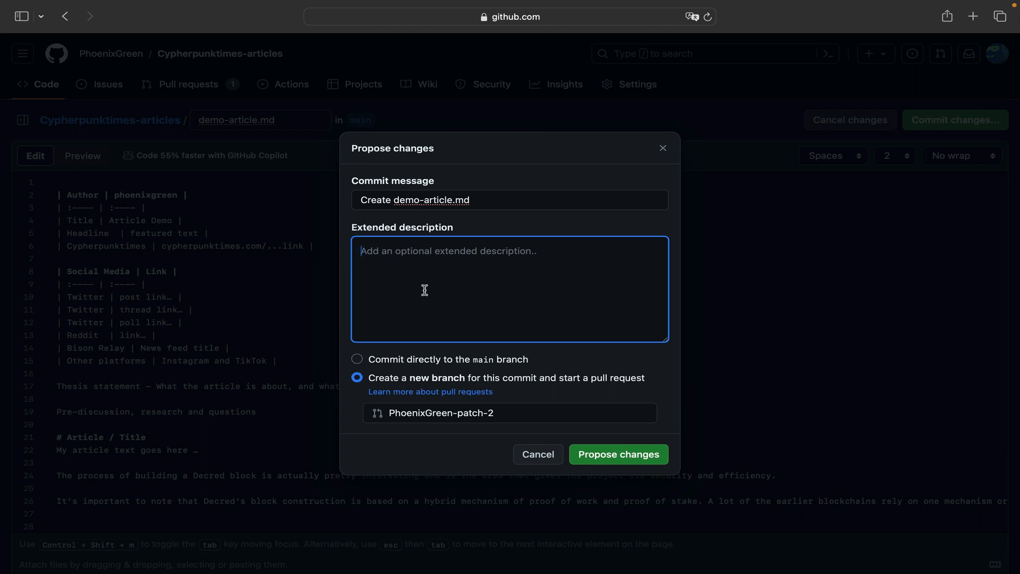
{"action": "type", "text": "Tes"}
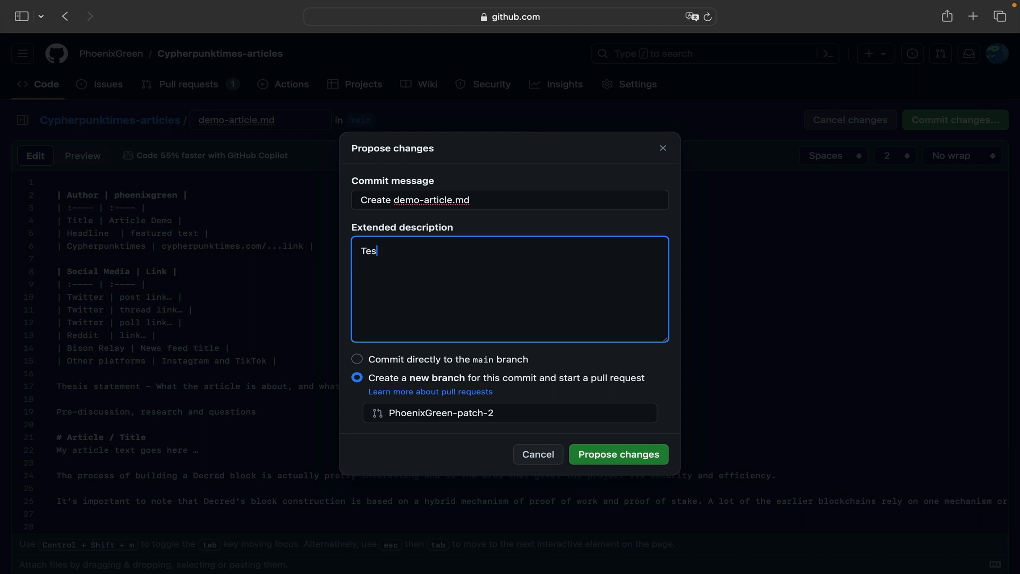
{"action": "type", "text": "t...."}
{"action": "left_click", "coordinate": [618, 456]}
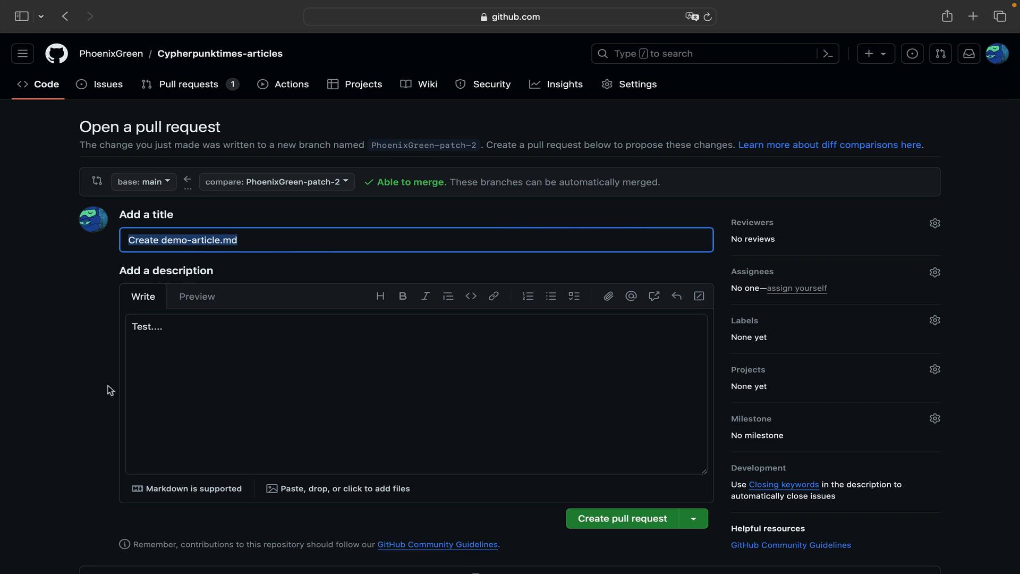
{"action": "left_click", "coordinate": [626, 523]}
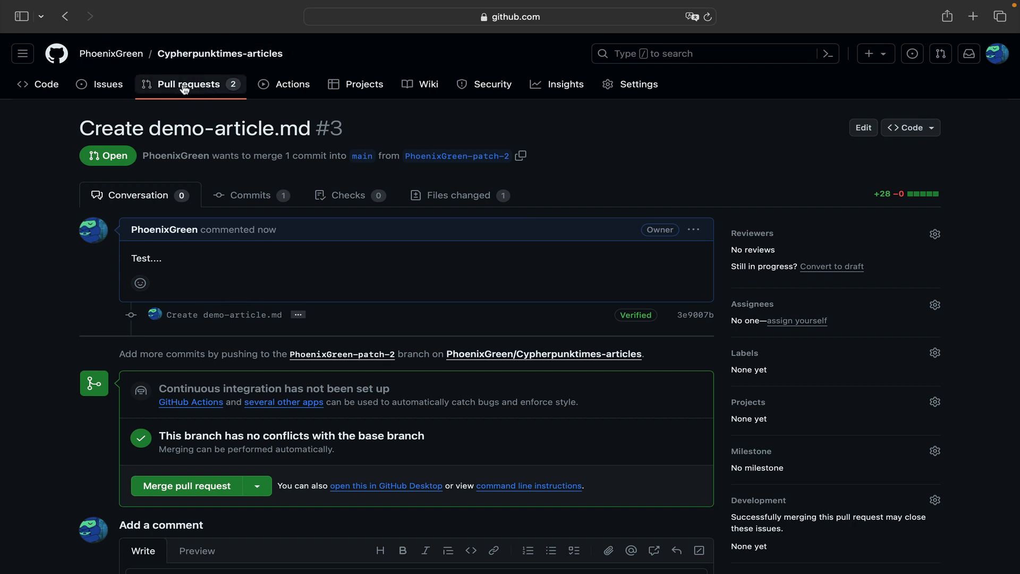
- Return to the profile's repositories and open the list of pull requests of Cypherpunktimes-articles
{"action": "left_click", "coordinate": [110, 56]}
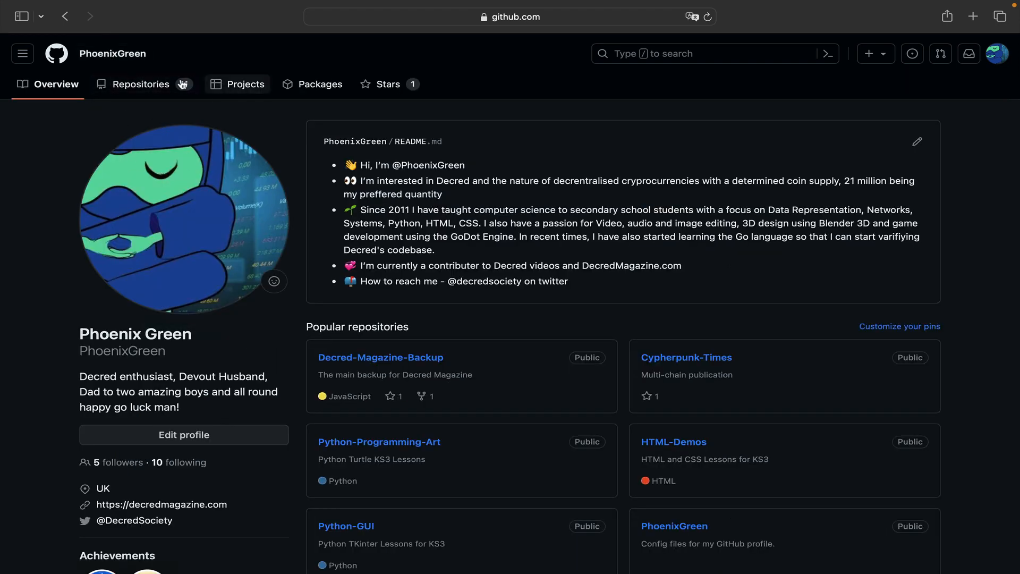
{"action": "left_click", "coordinate": [680, 365]}
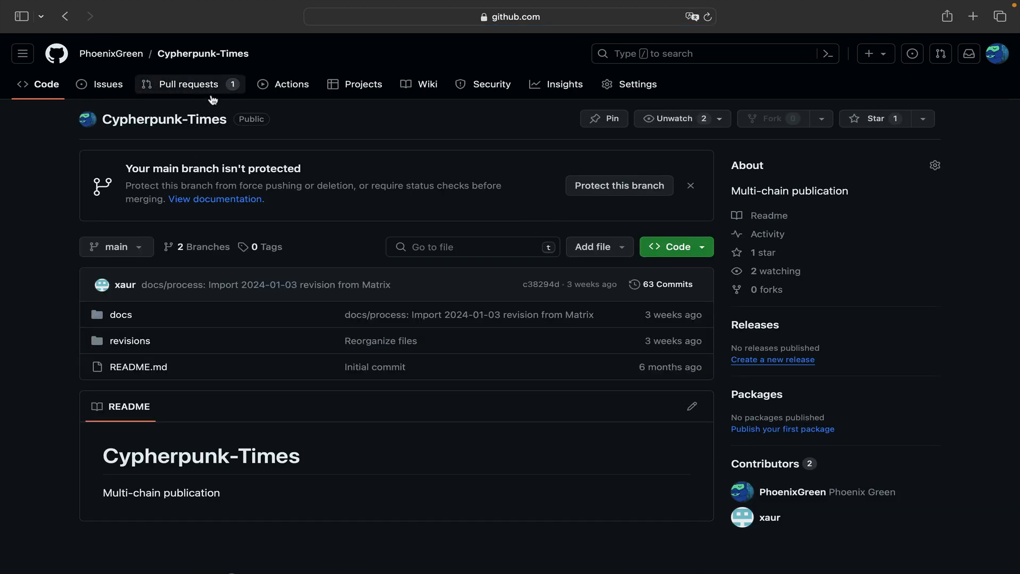
{"action": "left_click", "coordinate": [116, 58]}
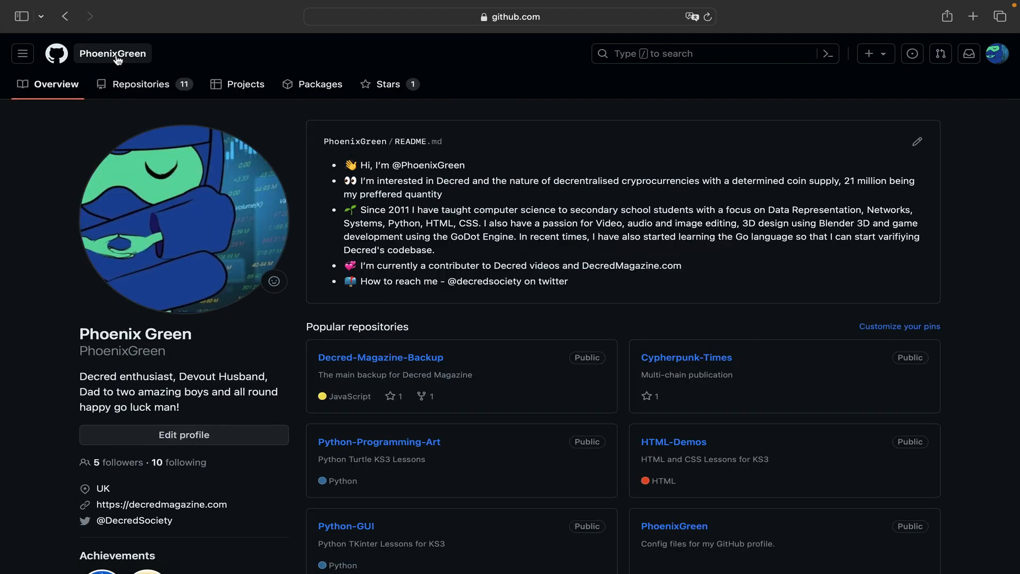
{"action": "scroll", "coordinate": [587, 428], "scroll_direction": "down", "scroll_amount": 4}
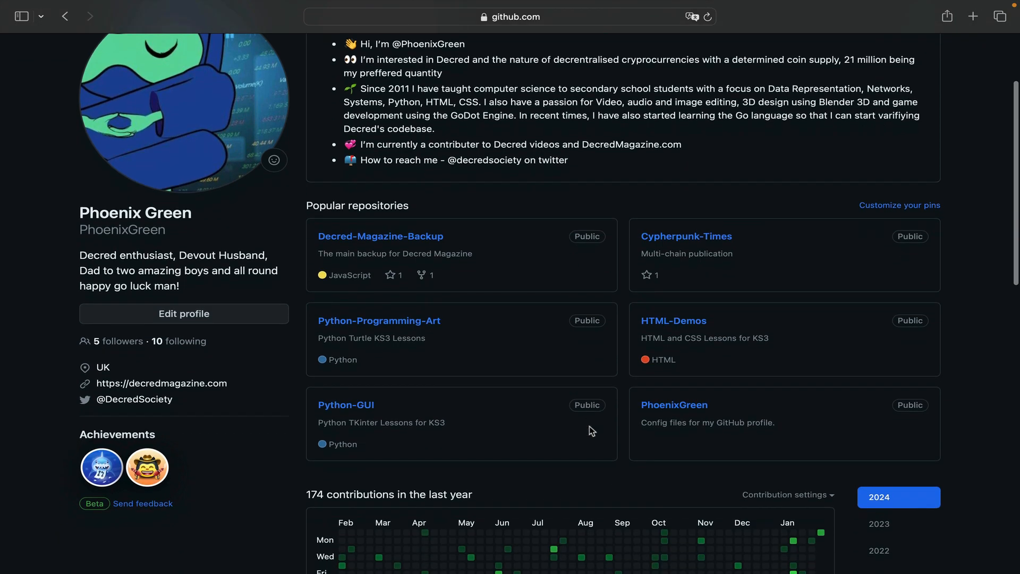
{"action": "scroll", "coordinate": [585, 422], "scroll_direction": "up", "scroll_amount": 4}
{"action": "left_click", "coordinate": [152, 88]}
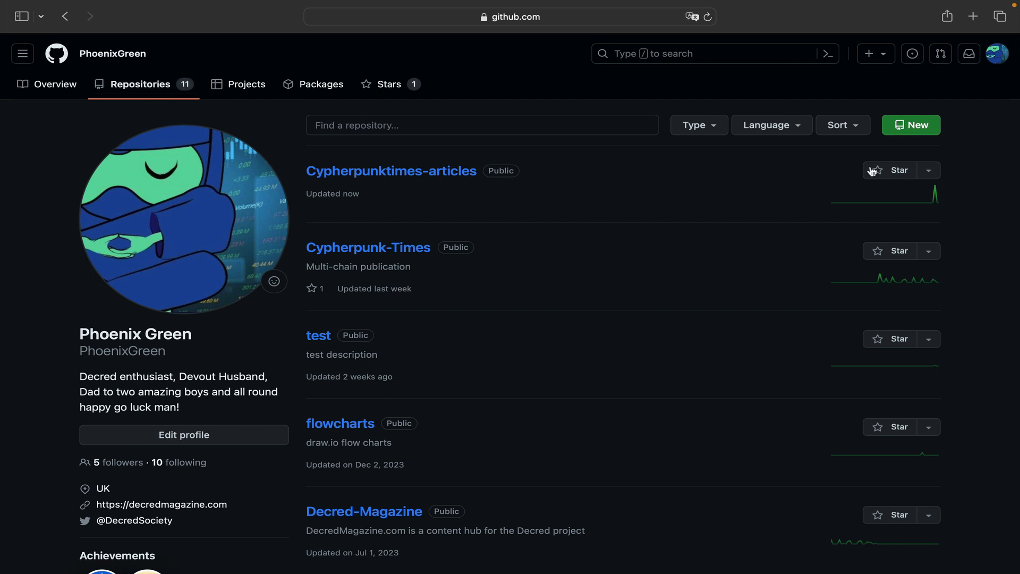
{"action": "left_click", "coordinate": [387, 172]}
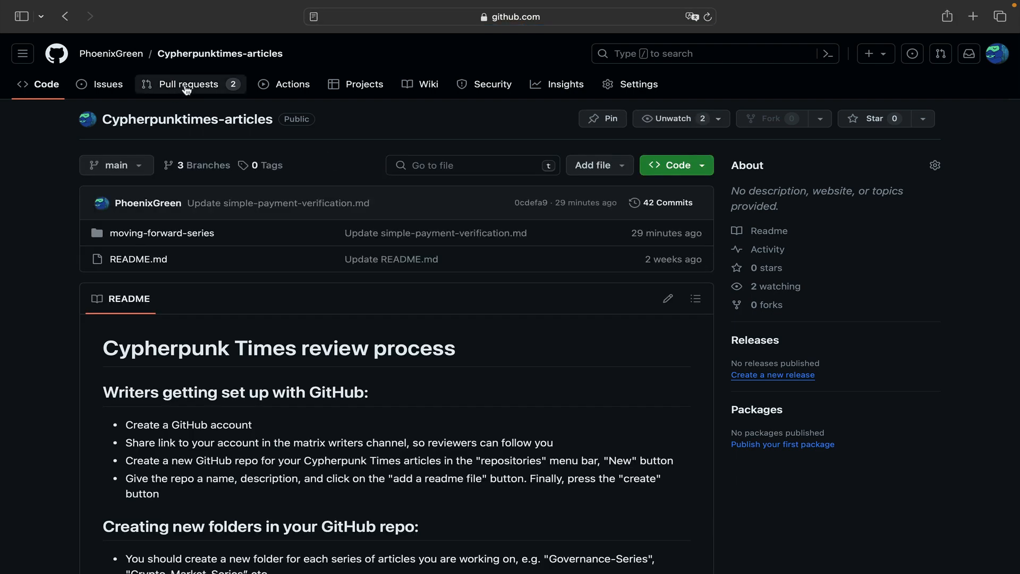
{"action": "left_click", "coordinate": [186, 89]}
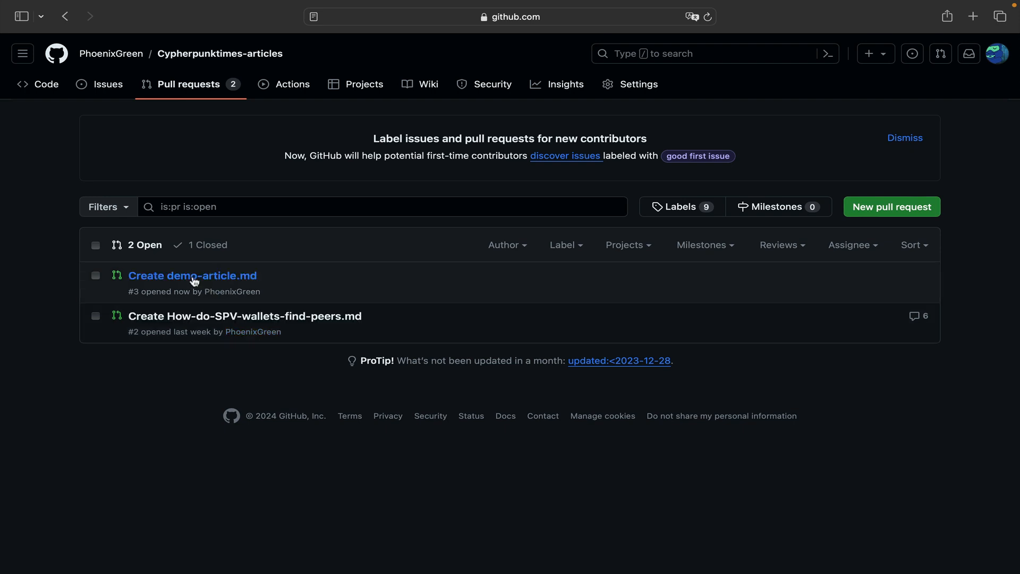
- Open the "Create demo-article.md" pull request and look through its conversation page
{"action": "left_click", "coordinate": [193, 276]}
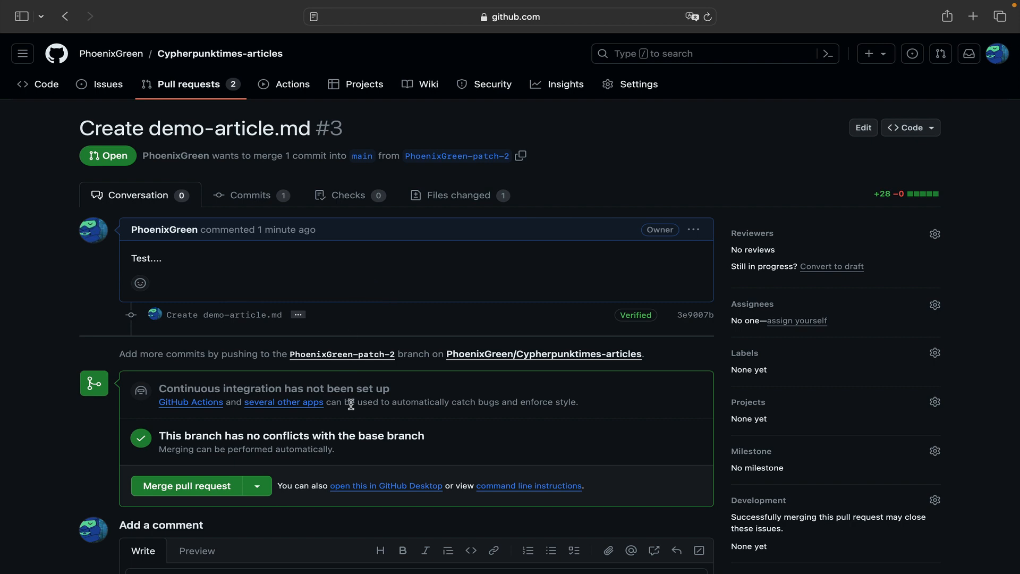
{"action": "scroll", "coordinate": [282, 381], "scroll_direction": "down", "scroll_amount": 5}
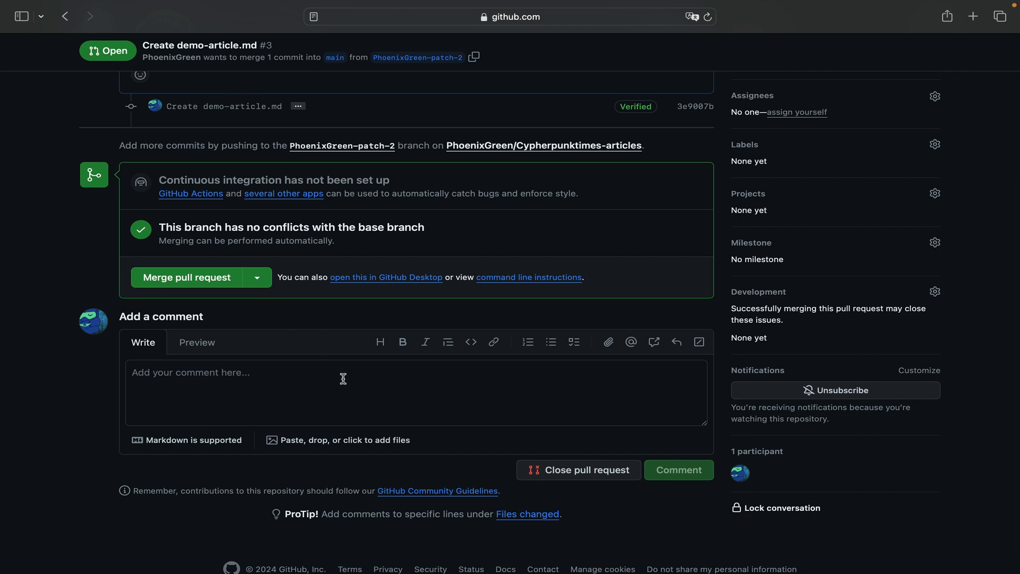
{"action": "scroll", "coordinate": [343, 378], "scroll_direction": "up", "scroll_amount": 5}
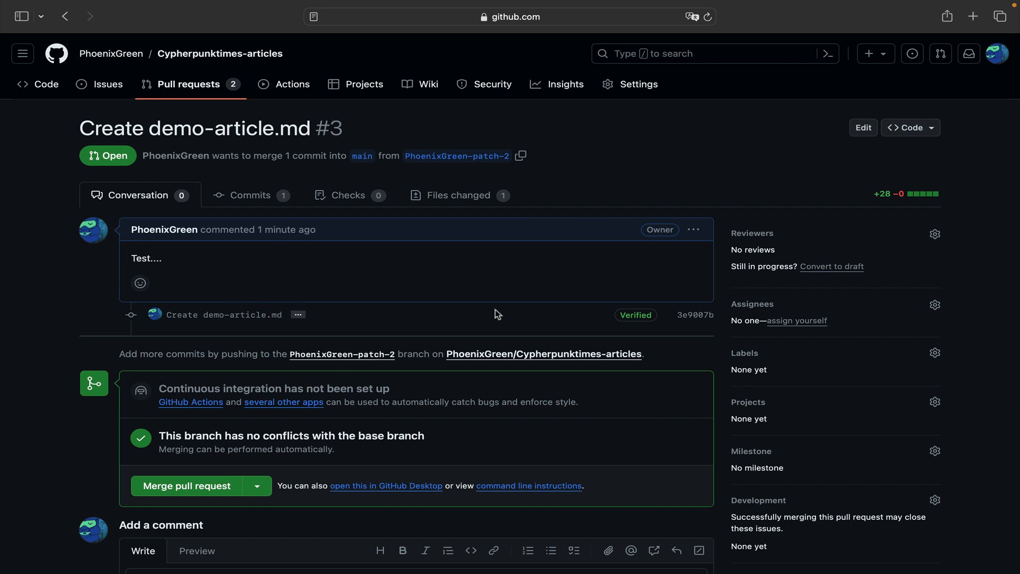
{"action": "left_click", "coordinate": [694, 230]}
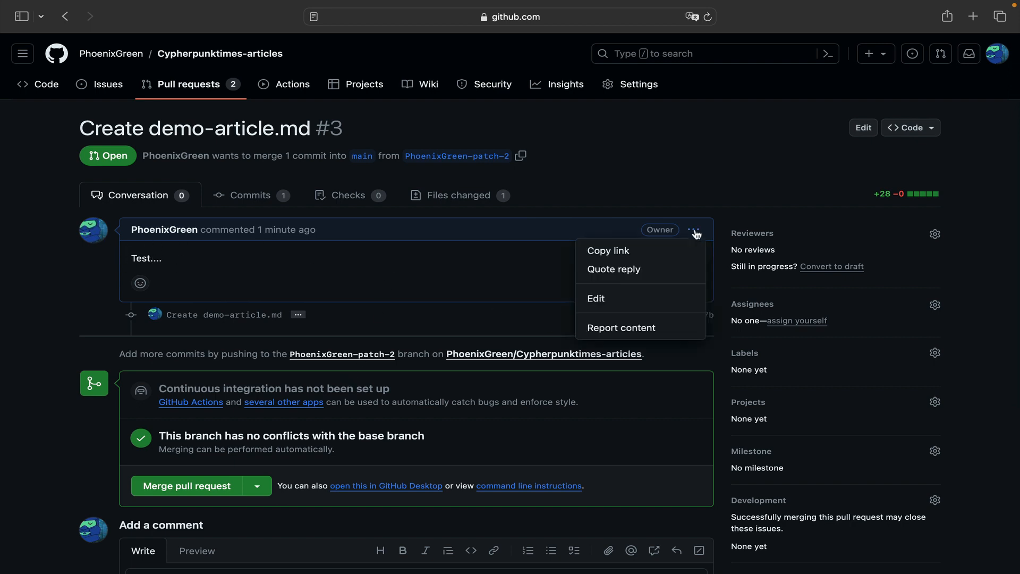
{"action": "left_click", "coordinate": [604, 301]}
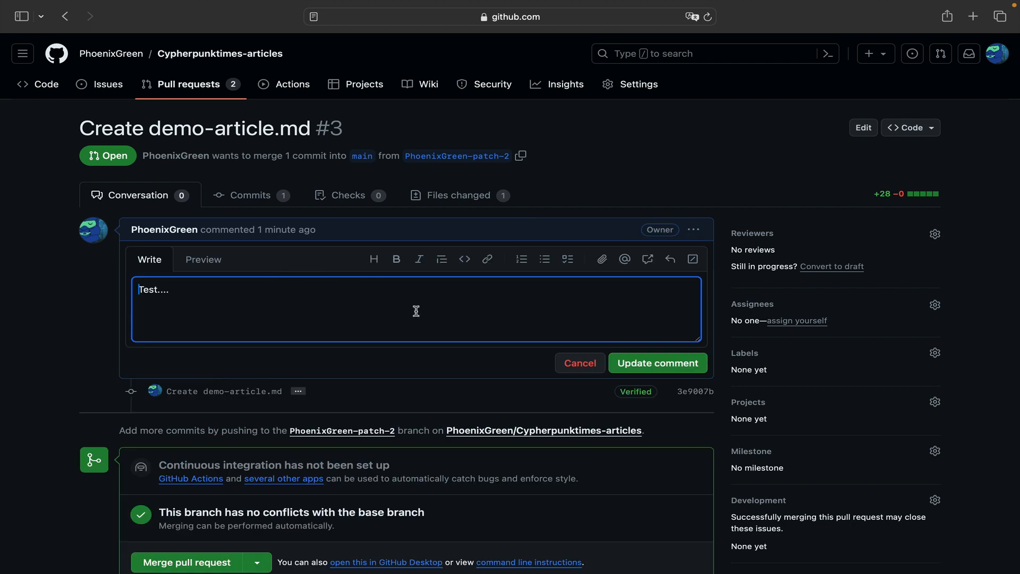
{"action": "left_click", "coordinate": [577, 364]}
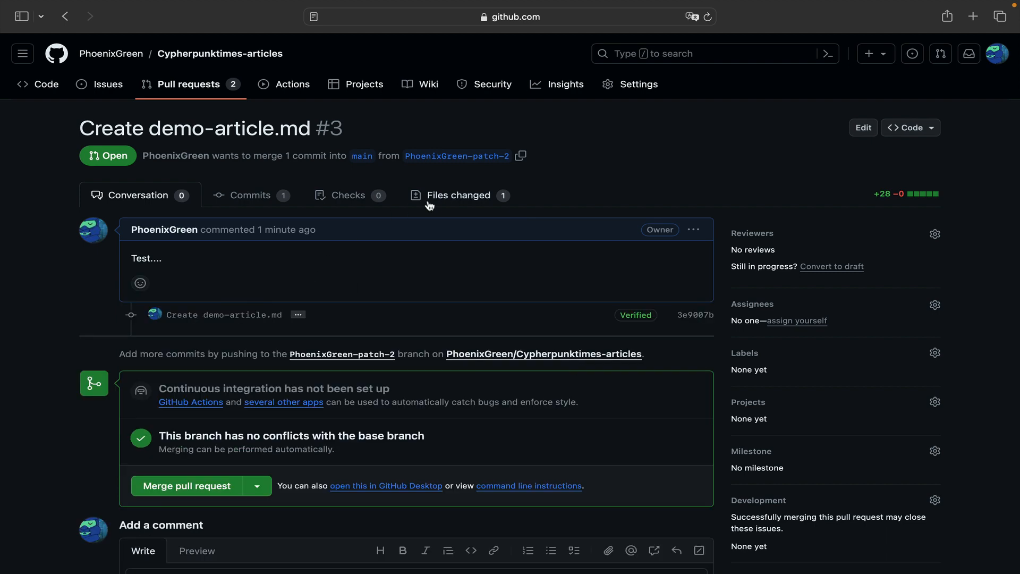
- Show the files changed in the pull request and look over the demo-article.md diff
{"action": "left_click", "coordinate": [449, 197]}
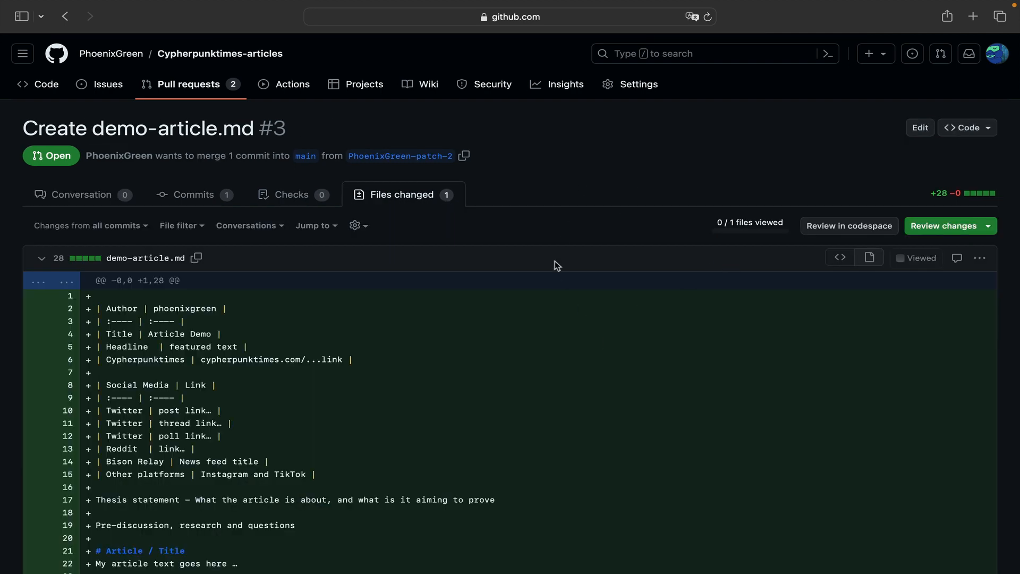
{"action": "scroll", "coordinate": [555, 261], "scroll_direction": "down", "scroll_amount": 3}
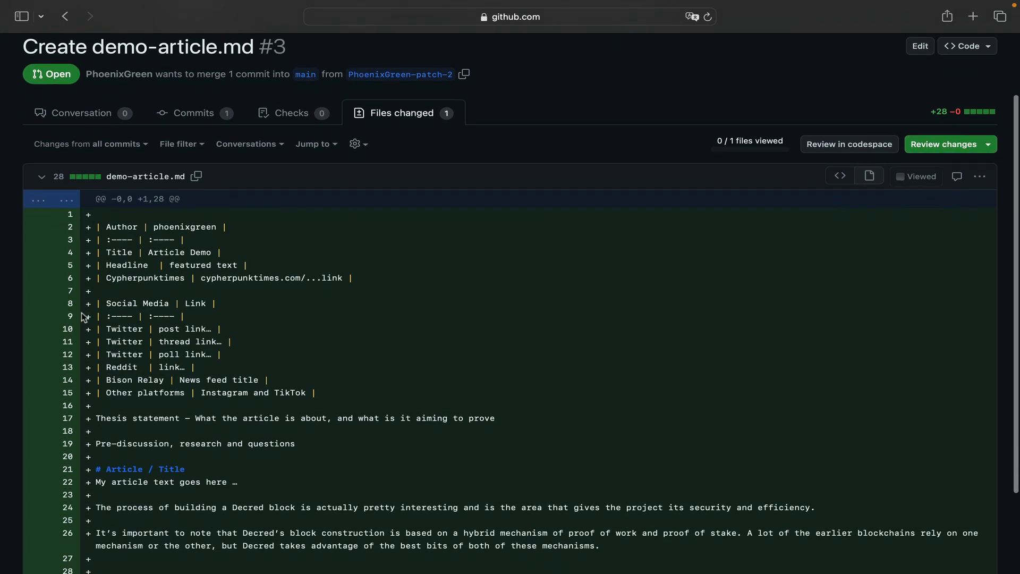
{"action": "scroll", "coordinate": [296, 272], "scroll_direction": "up", "scroll_amount": 2}
{"action": "scroll", "coordinate": [295, 273], "scroll_direction": "down", "scroll_amount": 2}
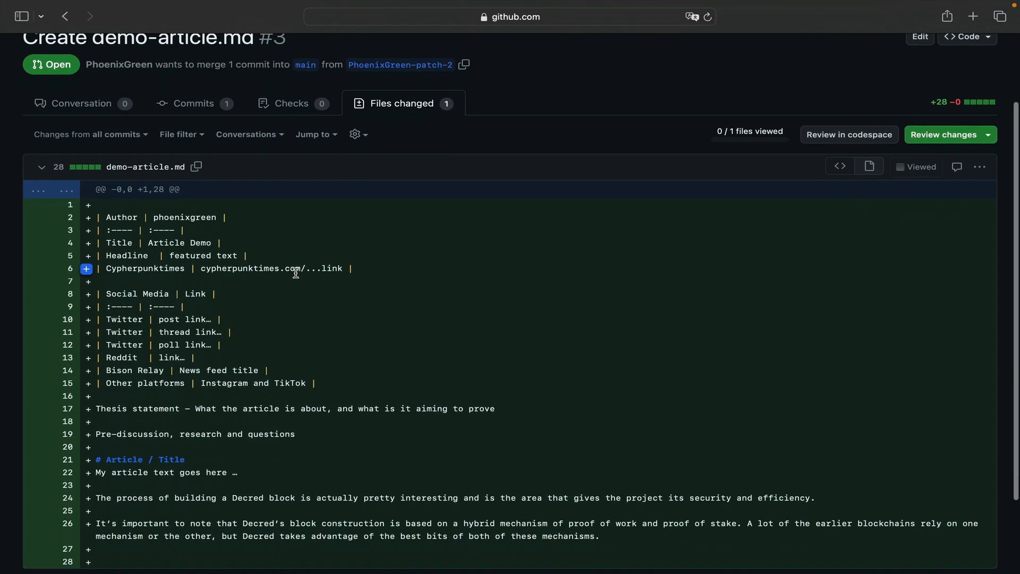
{"action": "scroll", "coordinate": [297, 276], "scroll_direction": "down", "scroll_amount": 2}
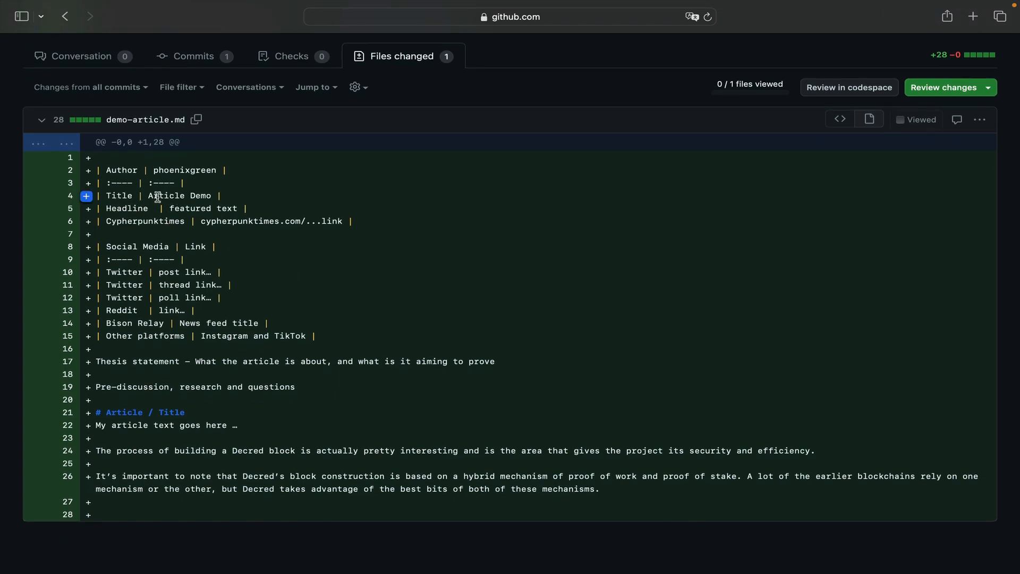
- Start a review with the comment "Can you think of a better title?" on line 4, the Title row of demo-article.md
{"action": "left_click", "coordinate": [86, 197]}
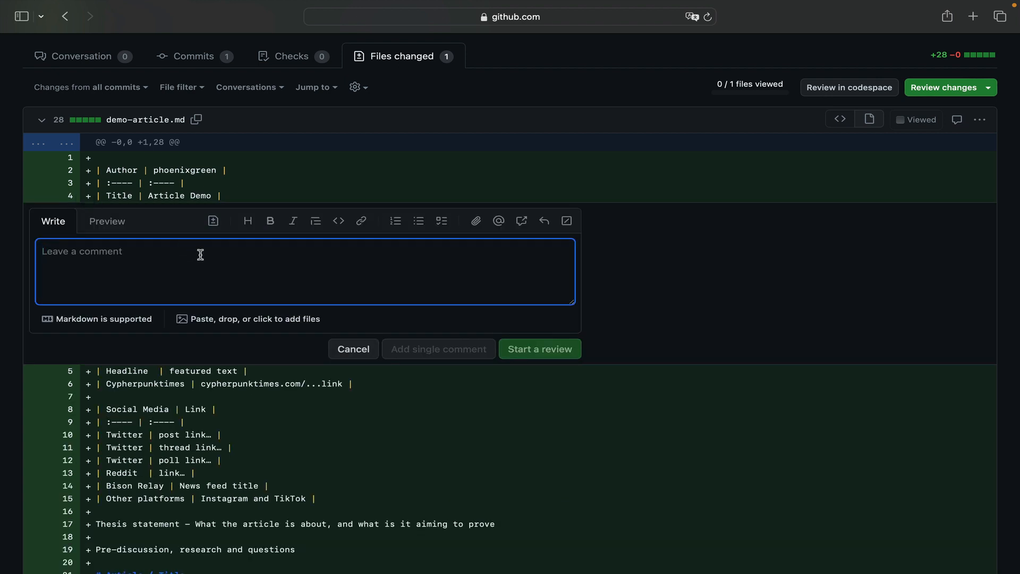
{"action": "type", "text": "Ca"}
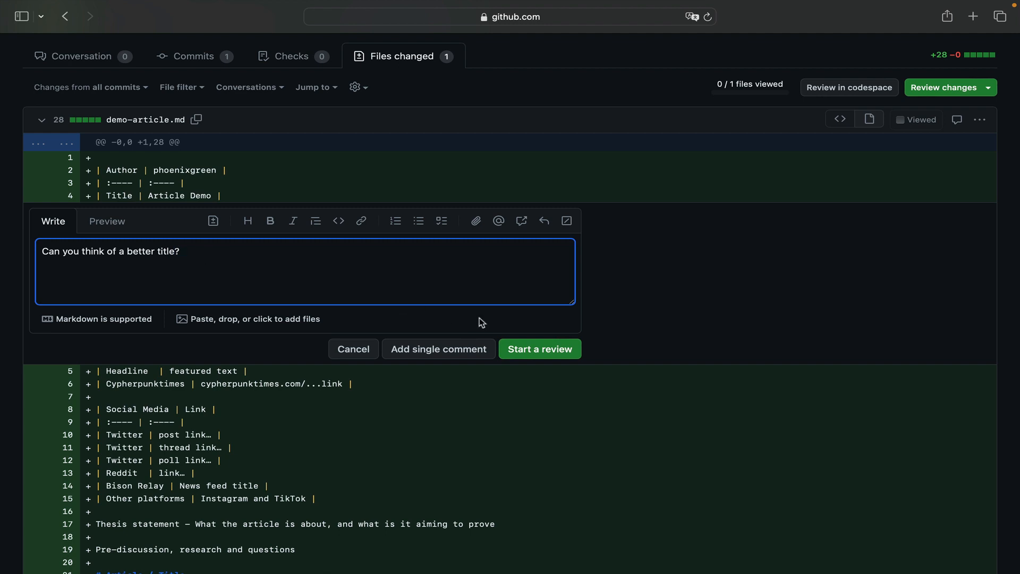
{"action": "left_click", "coordinate": [531, 349]}
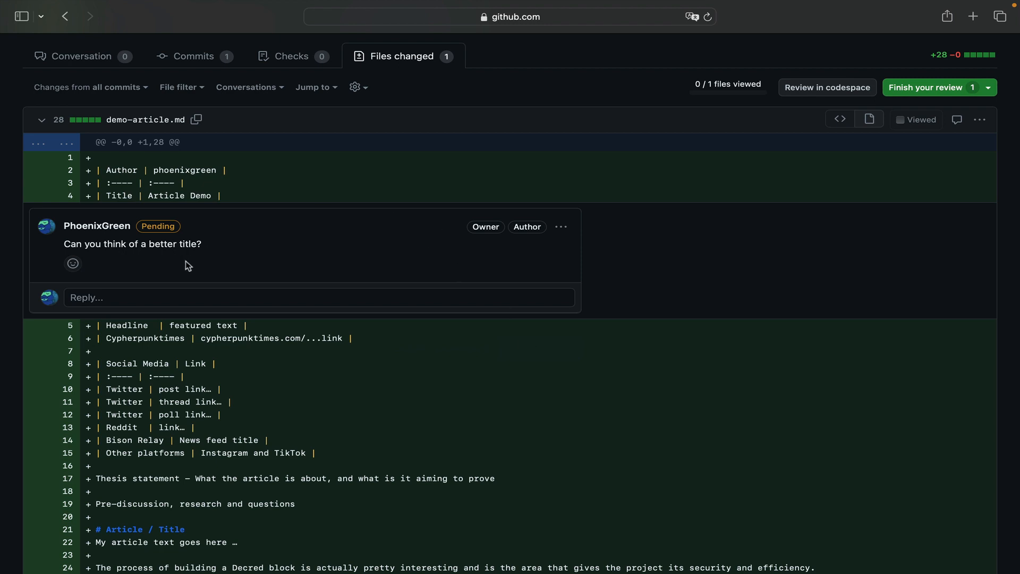
{"action": "left_click", "coordinate": [166, 298]}
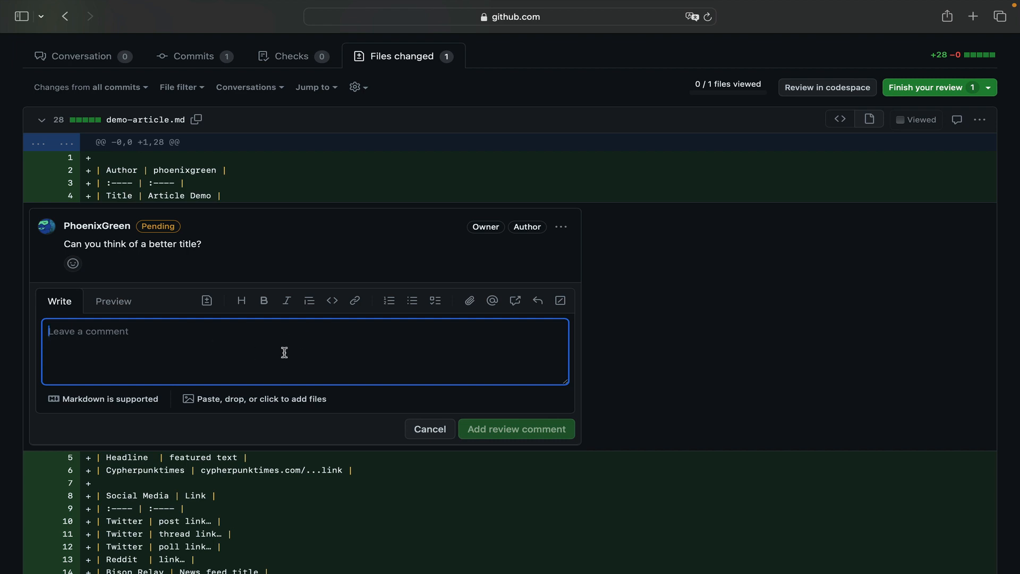
{"action": "left_click", "coordinate": [428, 429]}
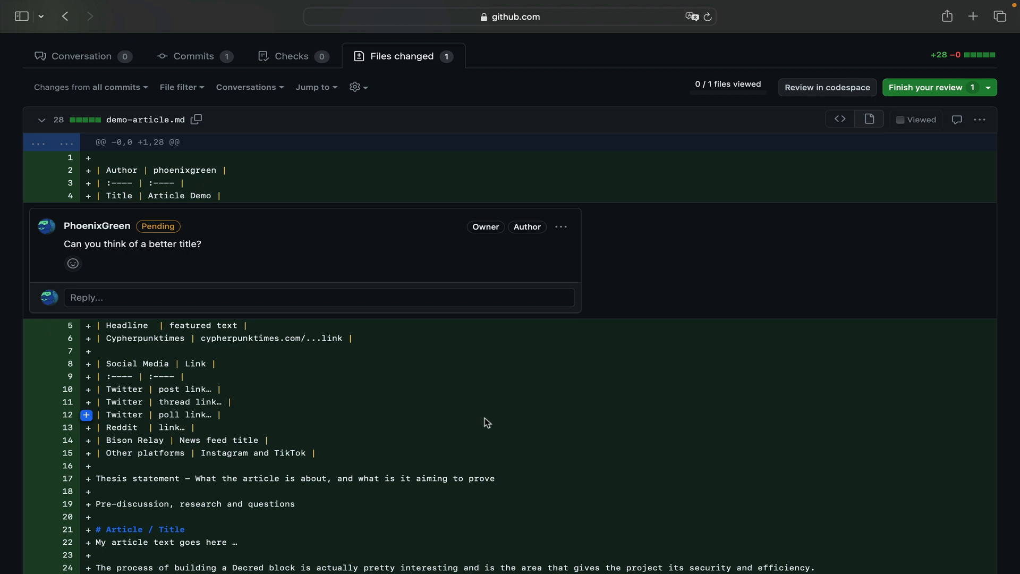
- Add the review comment "What about ... ?" on line 19, "Pre-discussion, research and questions"
{"action": "scroll", "coordinate": [484, 417], "scroll_direction": "down", "scroll_amount": 5}
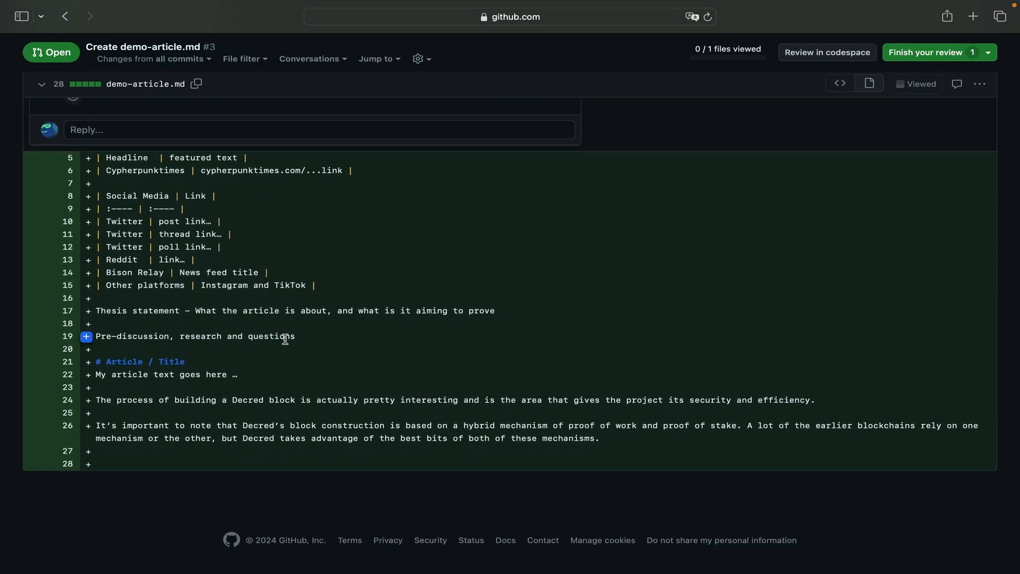
{"action": "left_click", "coordinate": [86, 336]}
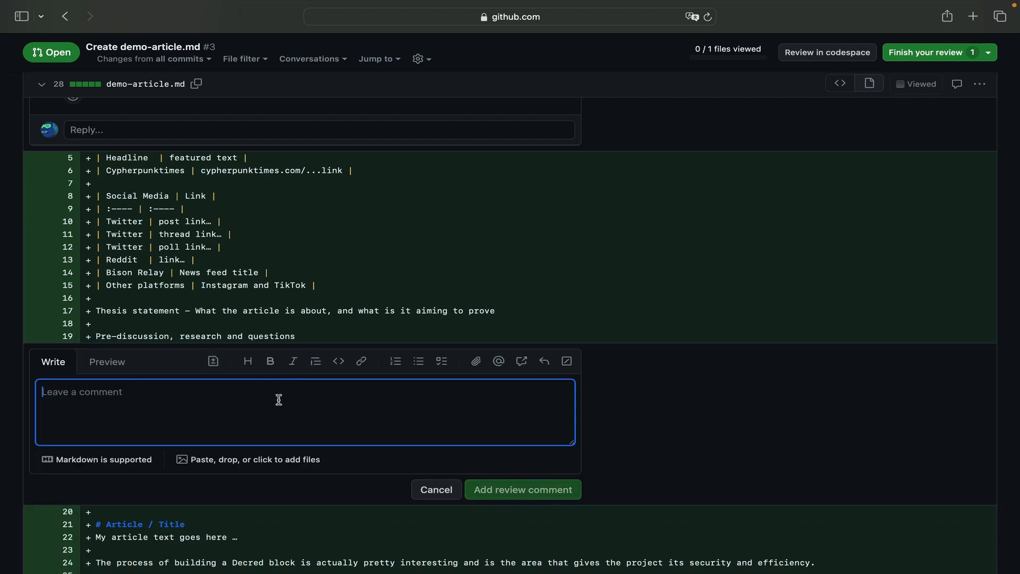
{"action": "type", "text": "What about ... ?"}
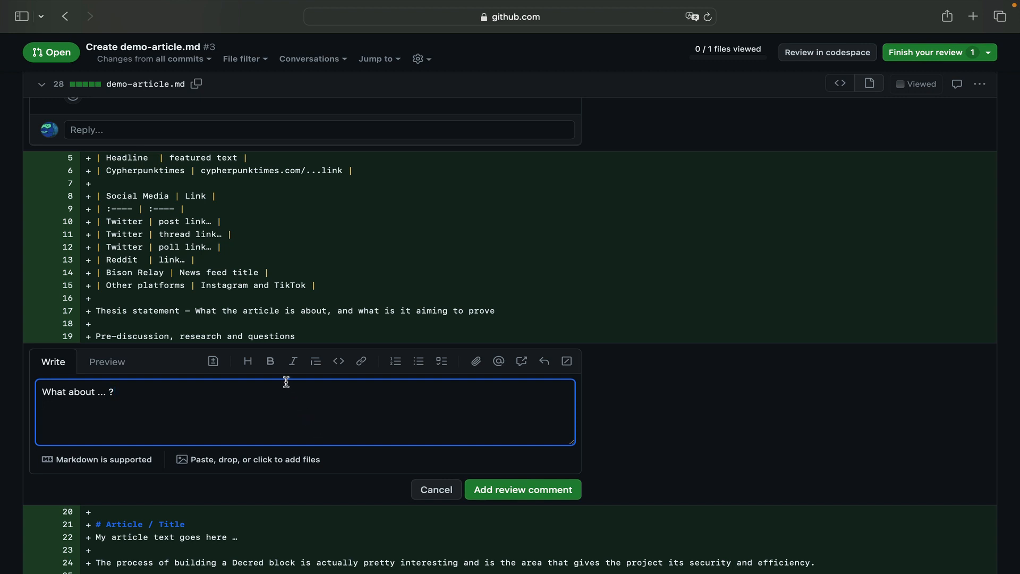
{"action": "scroll", "coordinate": [335, 412], "scroll_direction": "down", "scroll_amount": 2}
{"action": "left_click", "coordinate": [510, 442]}
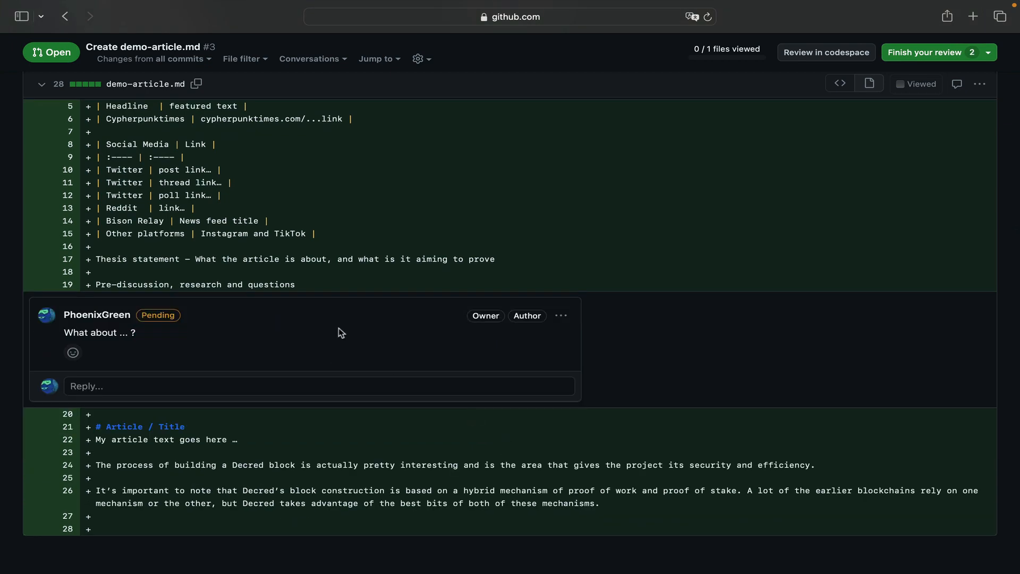
- Add the review comment "Spelling error on ..." on line 24, the paragraph about building a Decred block
{"action": "scroll", "coordinate": [300, 274], "scroll_direction": "up", "scroll_amount": 5}
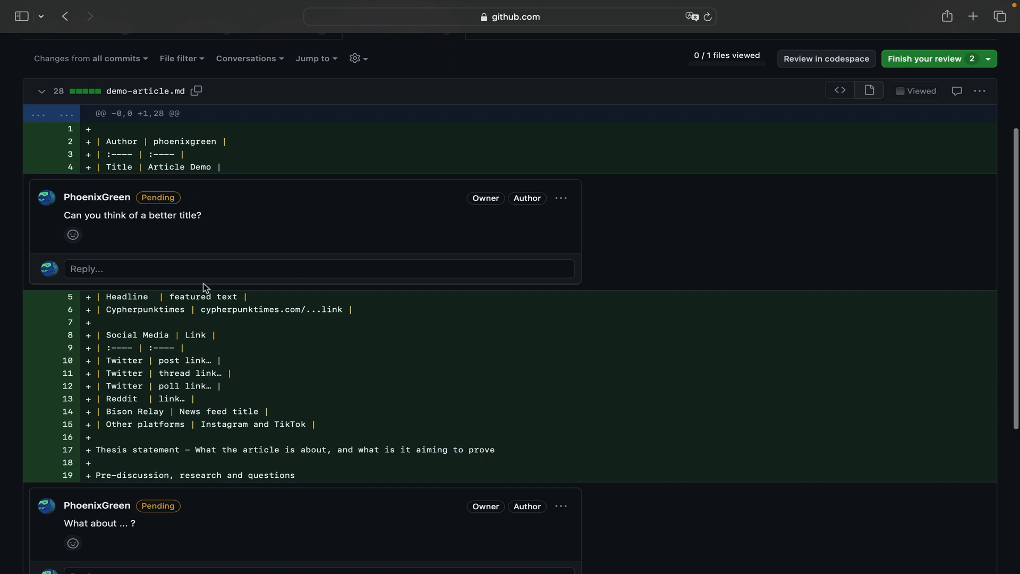
{"action": "scroll", "coordinate": [211, 319], "scroll_direction": "down", "scroll_amount": 6}
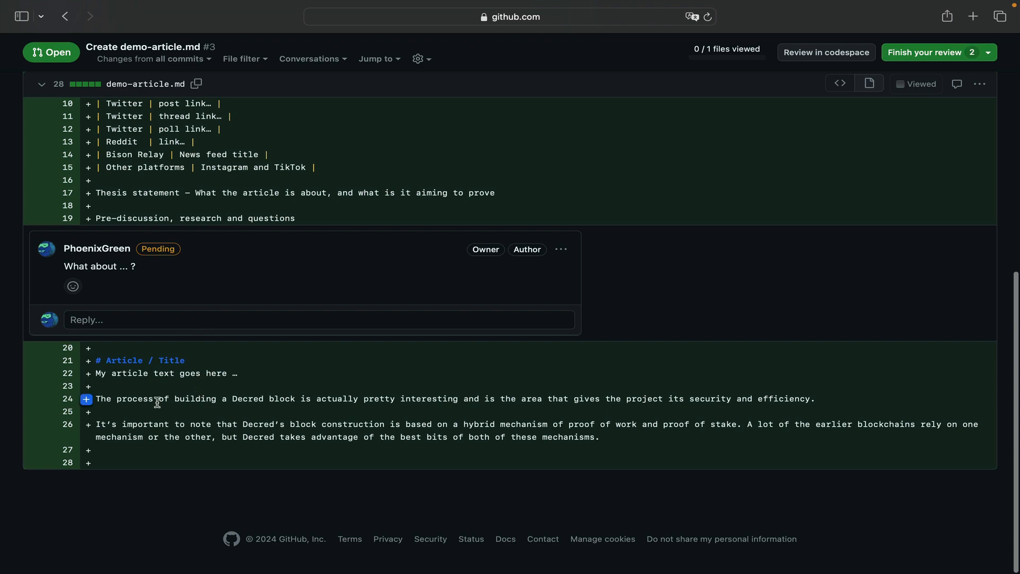
{"action": "left_click", "coordinate": [87, 399]}
{"action": "type", "text": "S"}
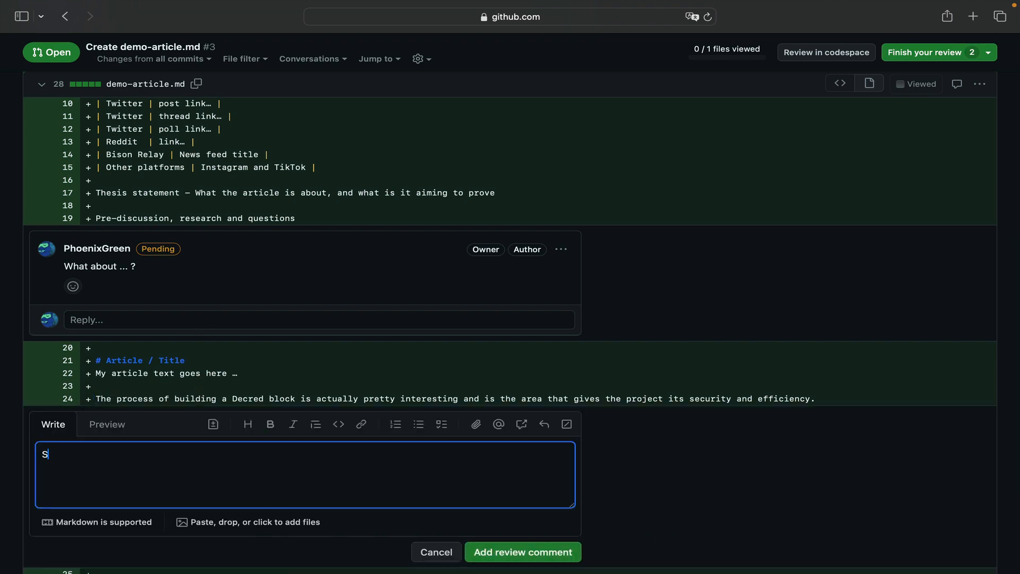
{"action": "type", "text": "pelling error on ..."}
{"action": "left_click", "coordinate": [538, 553]}
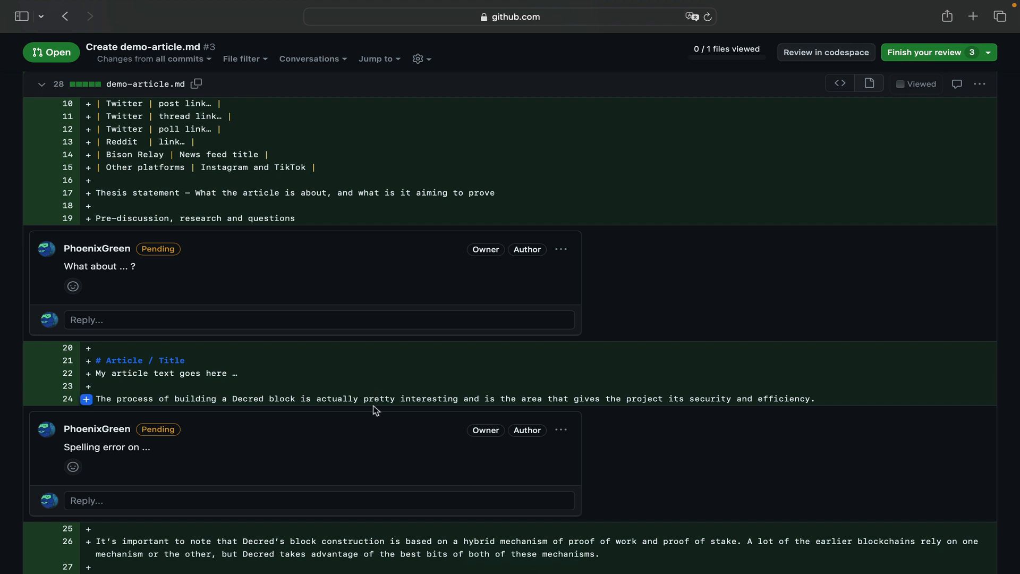
- Finish the review with the Comment option and submit it together with the pending line comments
{"action": "scroll", "coordinate": [375, 411], "scroll_direction": "down", "scroll_amount": 1}
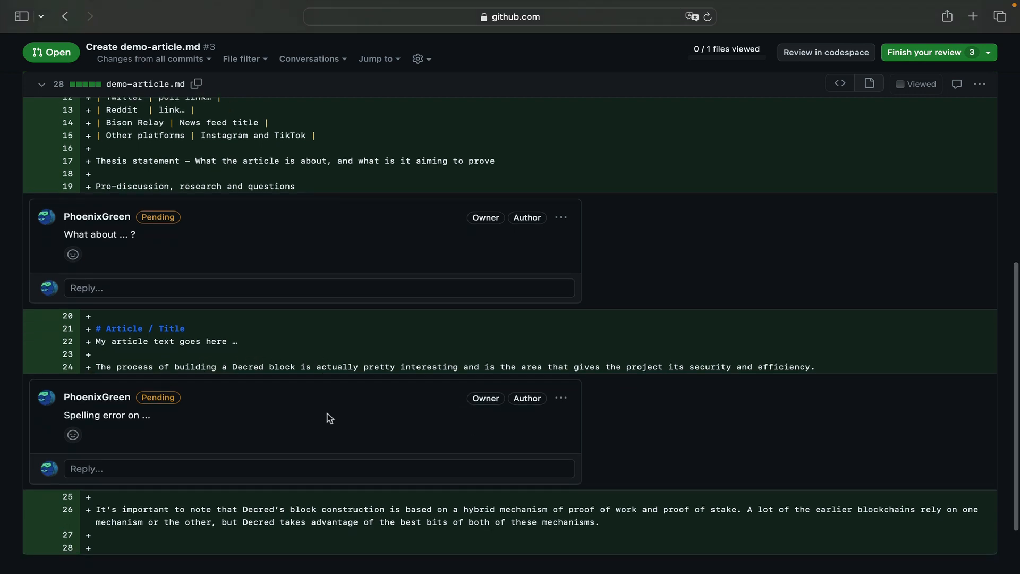
{"action": "scroll", "coordinate": [370, 377], "scroll_direction": "up", "scroll_amount": 8}
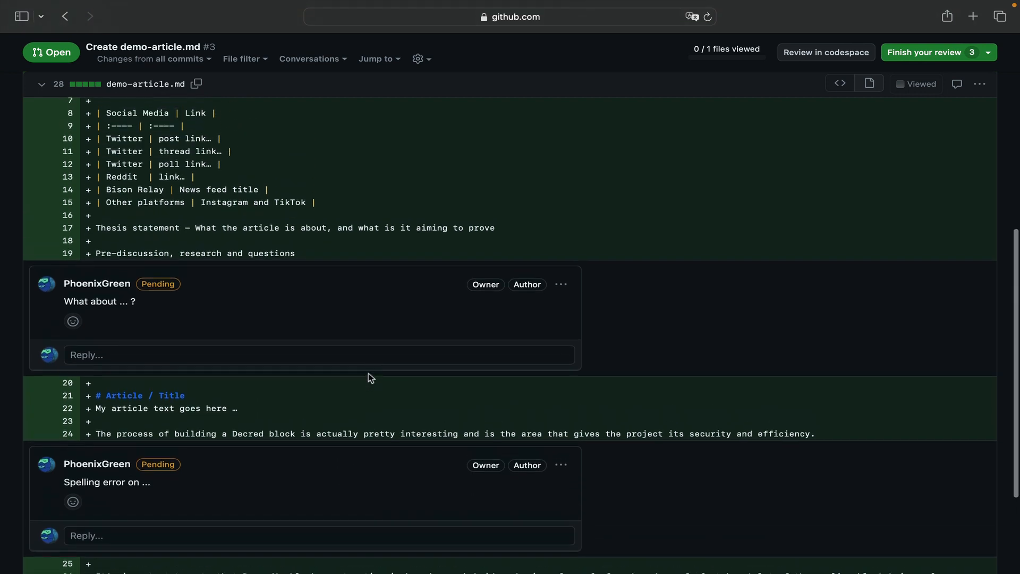
{"action": "scroll", "coordinate": [370, 377], "scroll_direction": "down", "scroll_amount": 9}
{"action": "scroll", "coordinate": [371, 378], "scroll_direction": "down", "scroll_amount": 2}
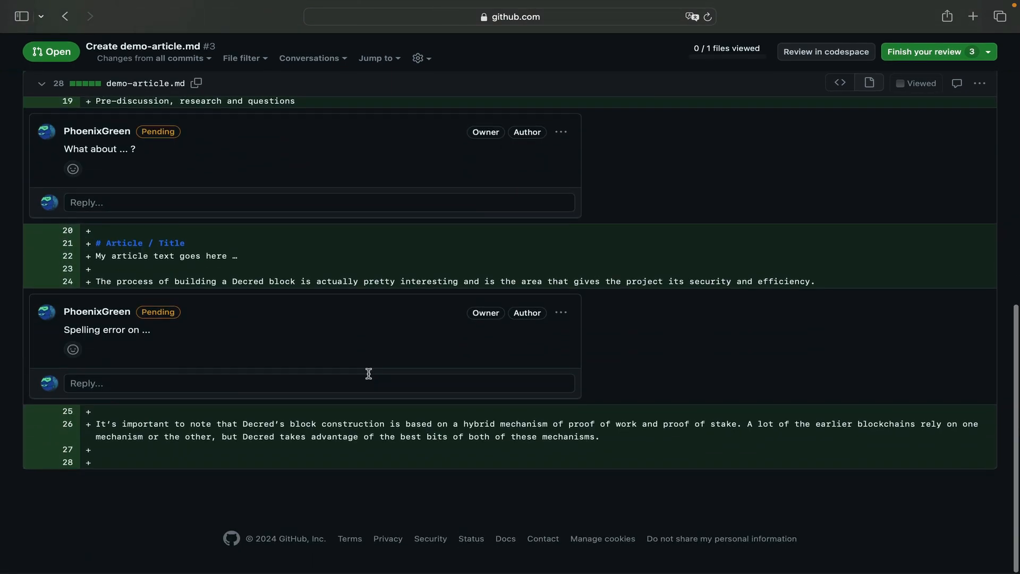
{"action": "scroll", "coordinate": [613, 245], "scroll_direction": "up", "scroll_amount": 3}
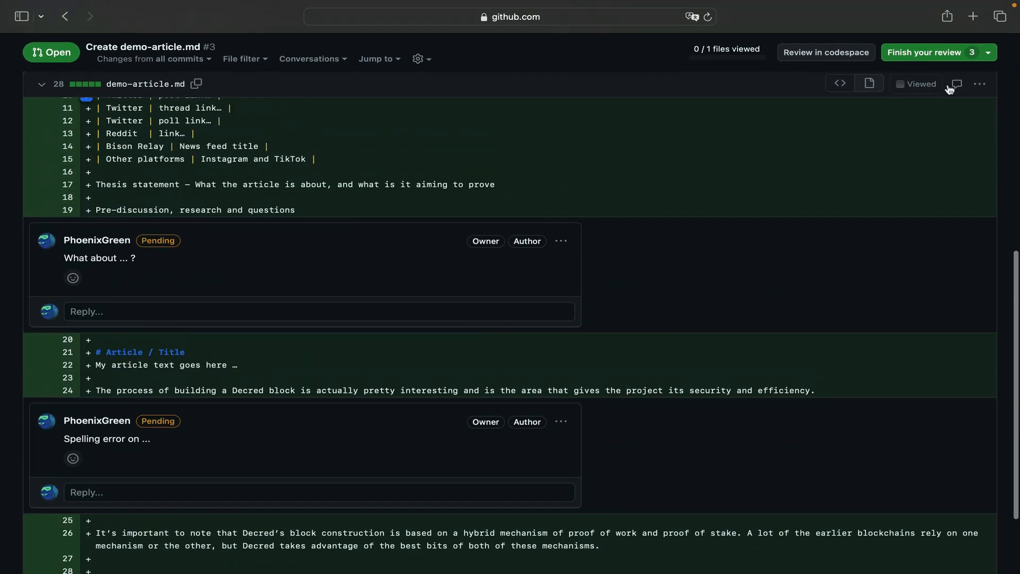
{"action": "left_click", "coordinate": [935, 53]}
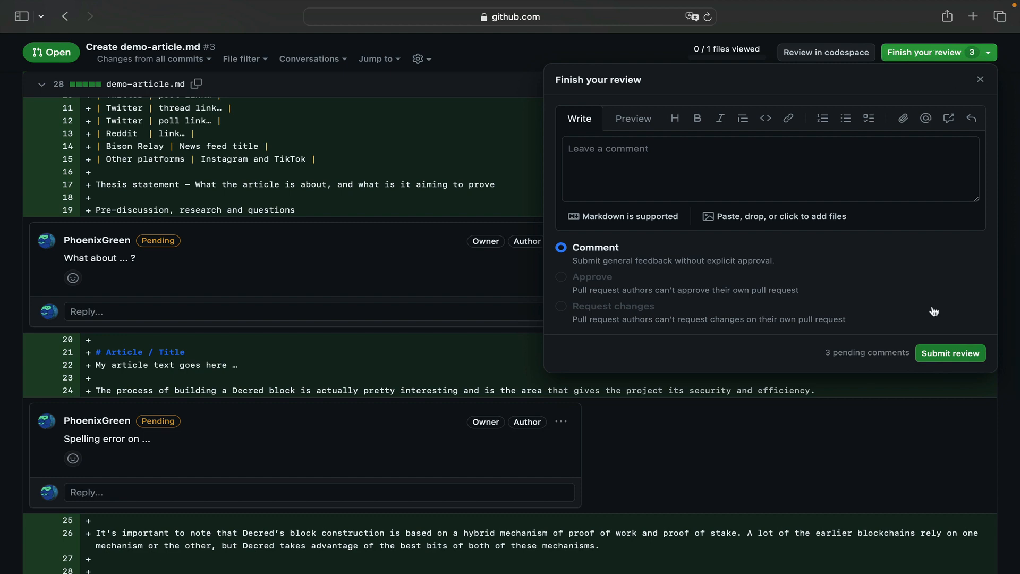
{"action": "left_click", "coordinate": [939, 353]}
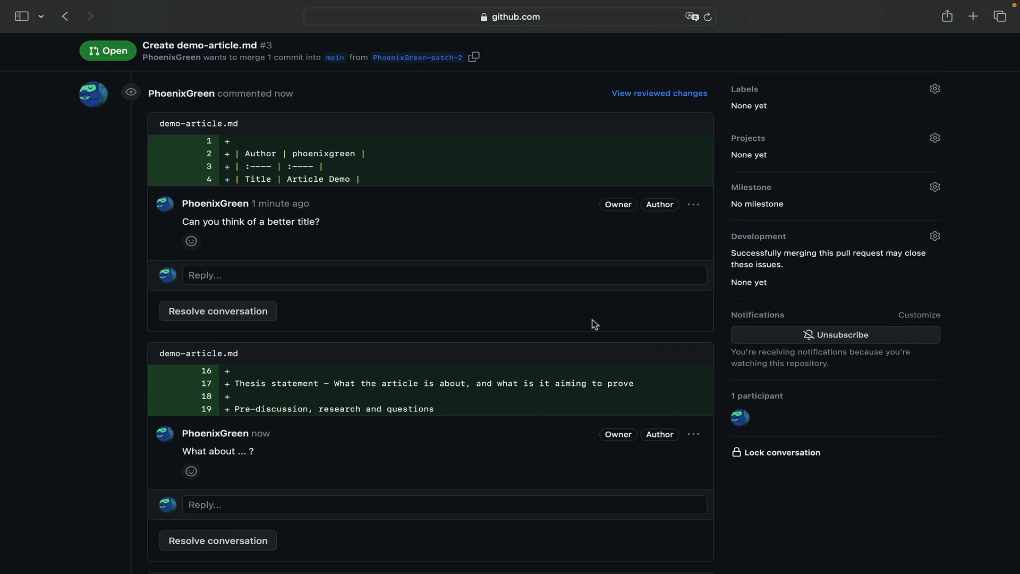
- Reply "..." to the review comment "Can you think of a better title?" and post it
{"action": "scroll", "coordinate": [595, 324], "scroll_direction": "up", "scroll_amount": 6}
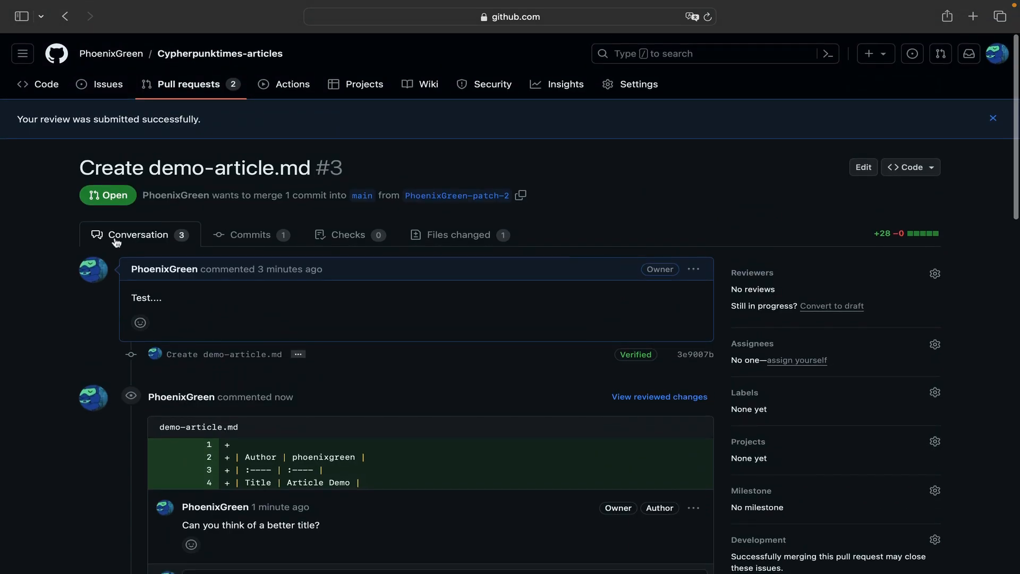
{"action": "scroll", "coordinate": [205, 371], "scroll_direction": "down", "scroll_amount": 3}
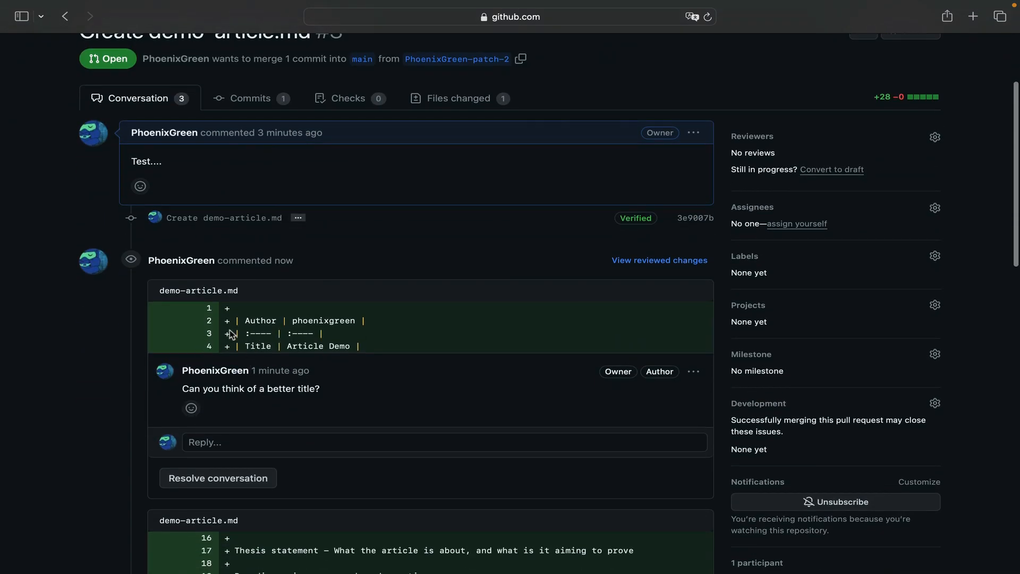
{"action": "left_click", "coordinate": [258, 442]}
{"action": "scroll", "coordinate": [282, 449], "scroll_direction": "down", "scroll_amount": 2}
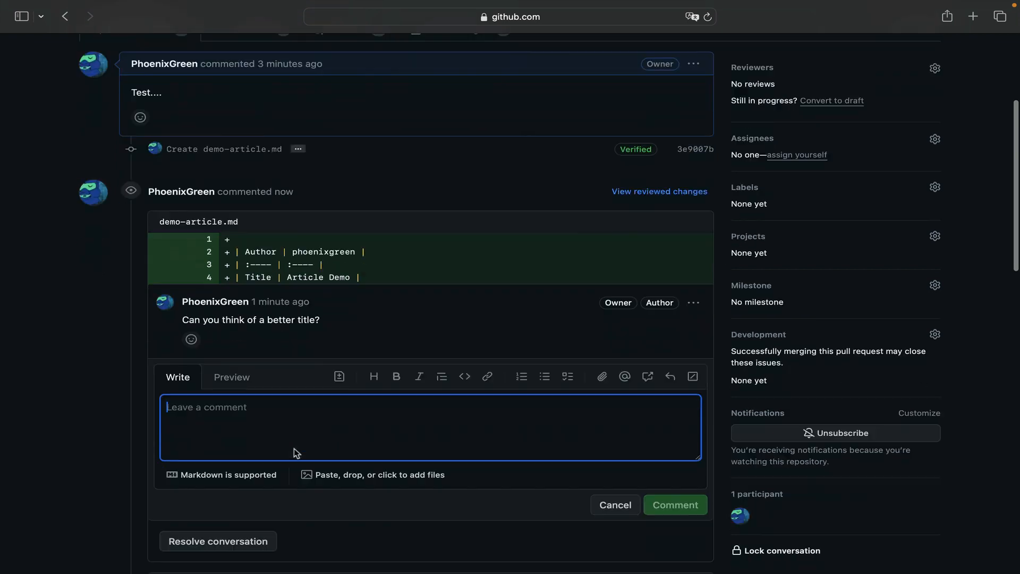
{"action": "scroll", "coordinate": [297, 453], "scroll_direction": "down", "scroll_amount": 1}
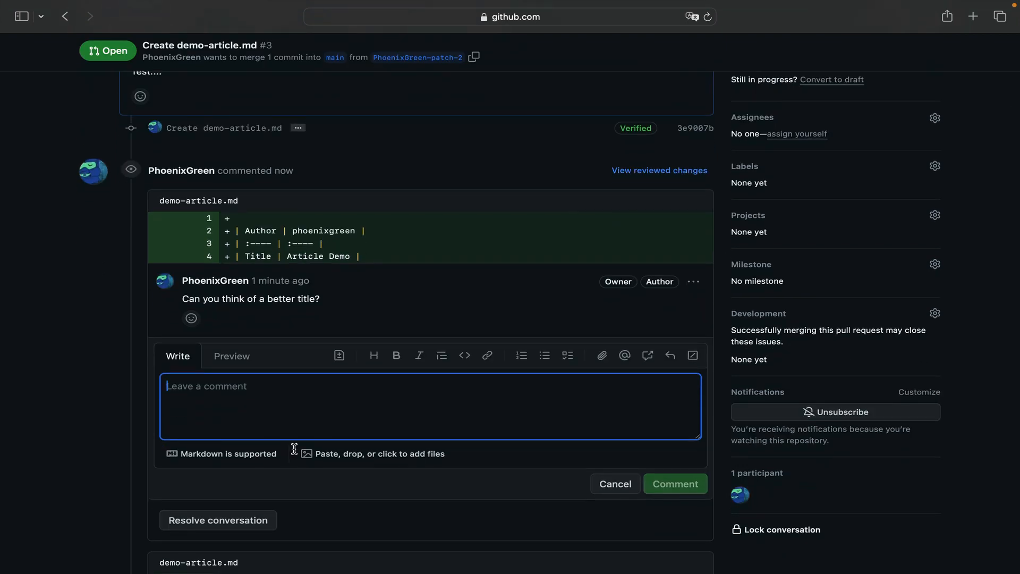
{"action": "type", "text": "..."}
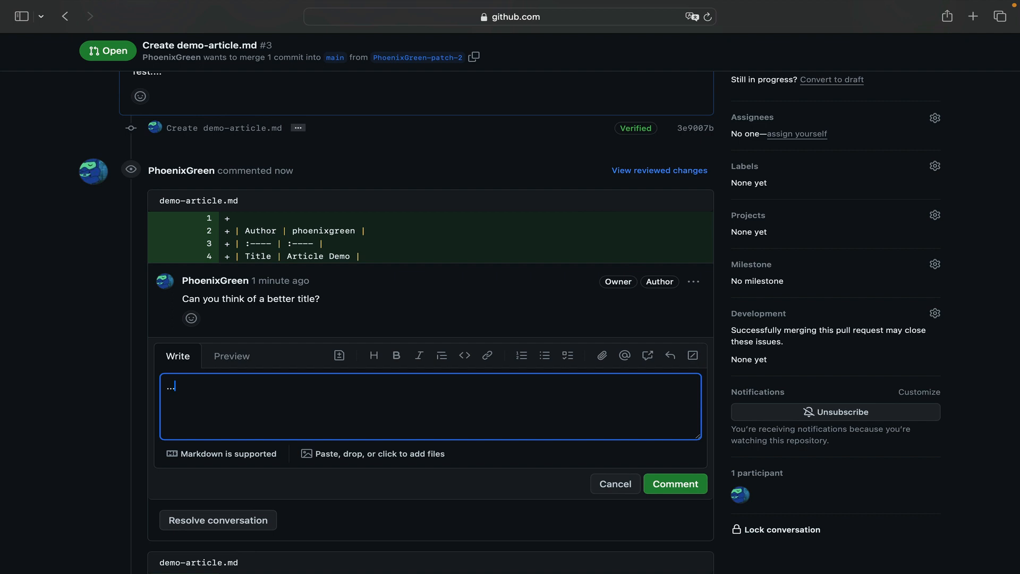
{"action": "left_click", "coordinate": [603, 483]}
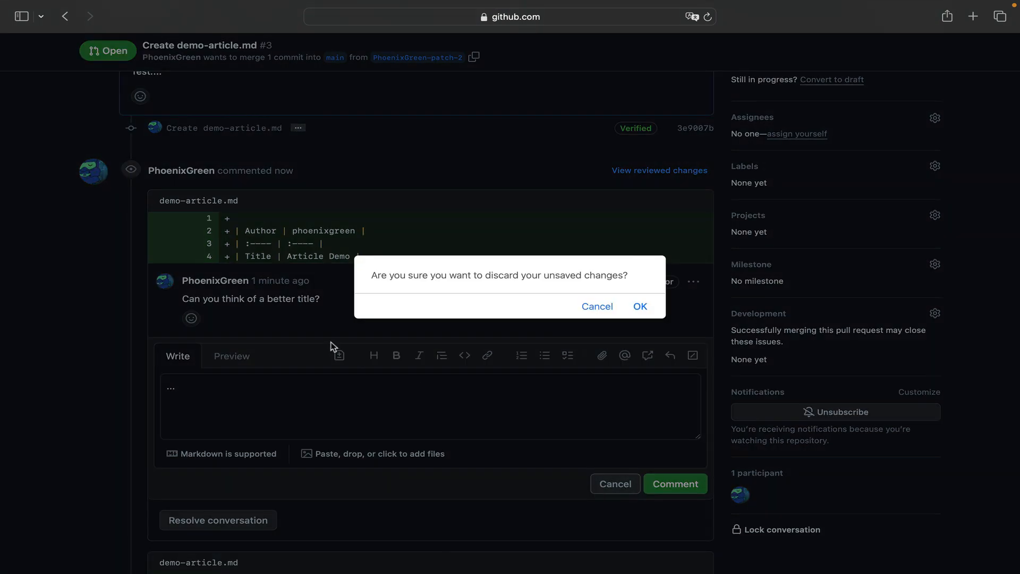
{"action": "left_click", "coordinate": [600, 314]}
{"action": "scroll", "coordinate": [473, 410], "scroll_direction": "down", "scroll_amount": 1}
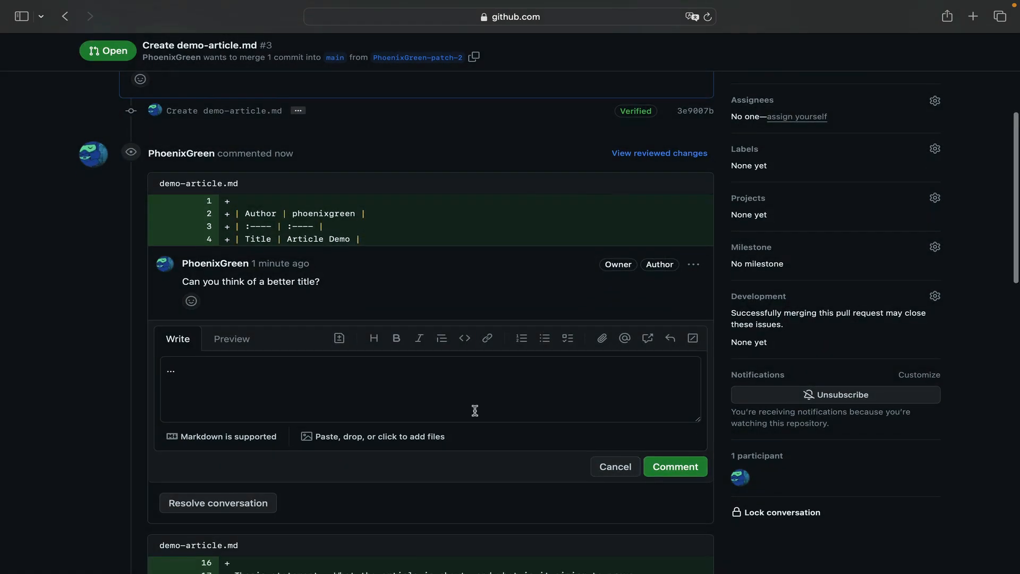
{"action": "left_click", "coordinate": [673, 467]}
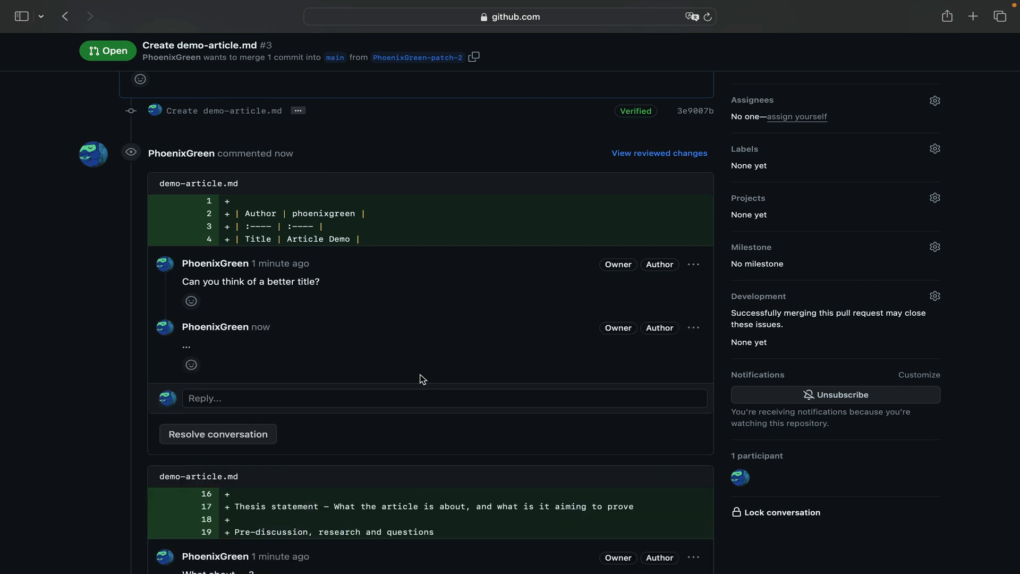
- Open demo-article.md for editing from the pull request's changed files
{"action": "scroll", "coordinate": [421, 376], "scroll_direction": "down", "scroll_amount": 2}
{"action": "scroll", "coordinate": [332, 236], "scroll_direction": "up", "scroll_amount": 2}
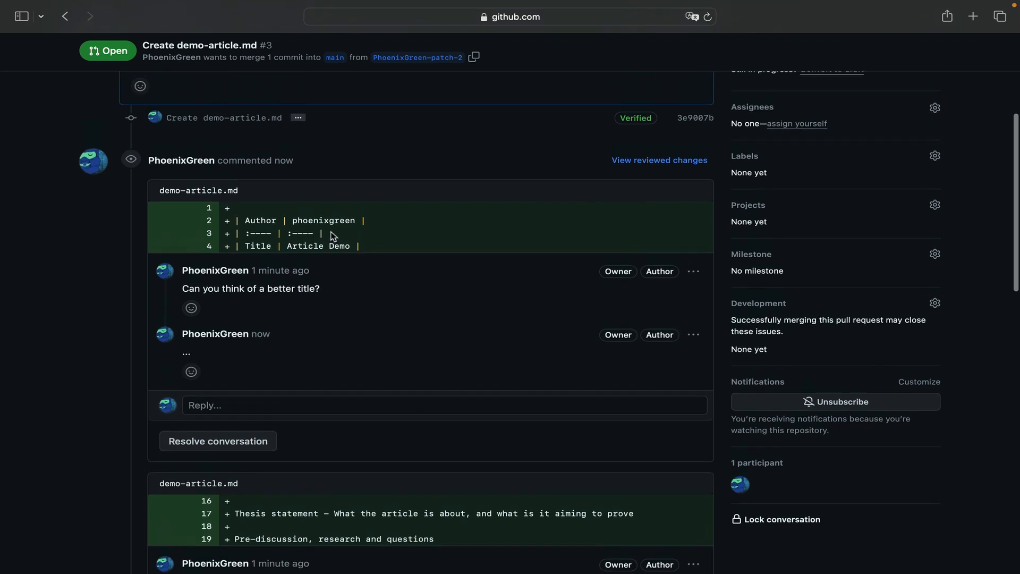
{"action": "scroll", "coordinate": [332, 236], "scroll_direction": "up", "scroll_amount": 2}
{"action": "scroll", "coordinate": [285, 348], "scroll_direction": "down", "scroll_amount": 10}
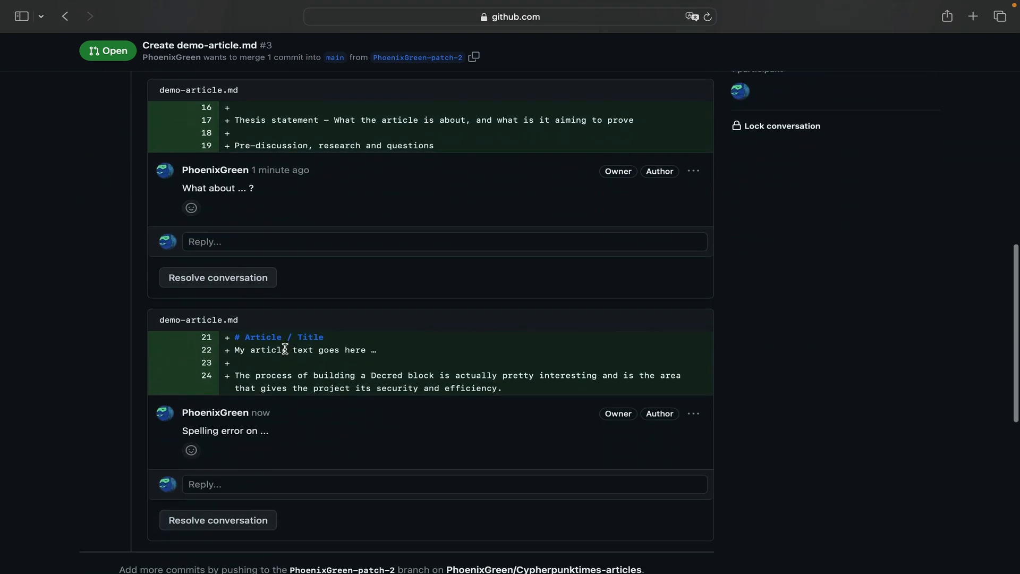
{"action": "scroll", "coordinate": [285, 348], "scroll_direction": "down", "scroll_amount": 2}
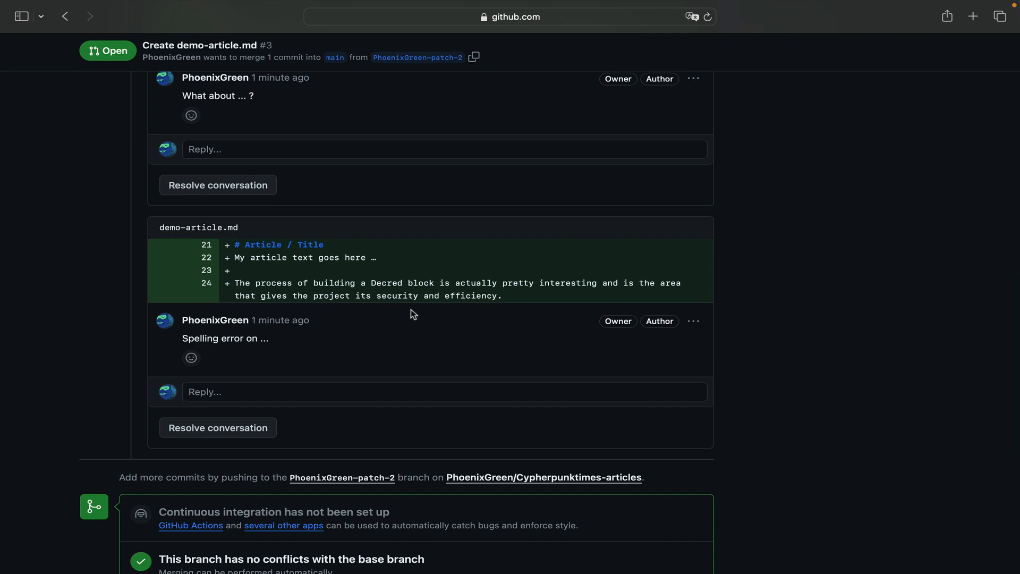
{"action": "scroll", "coordinate": [401, 297], "scroll_direction": "up", "scroll_amount": 15}
{"action": "scroll", "coordinate": [401, 299], "scroll_direction": "up", "scroll_amount": 3}
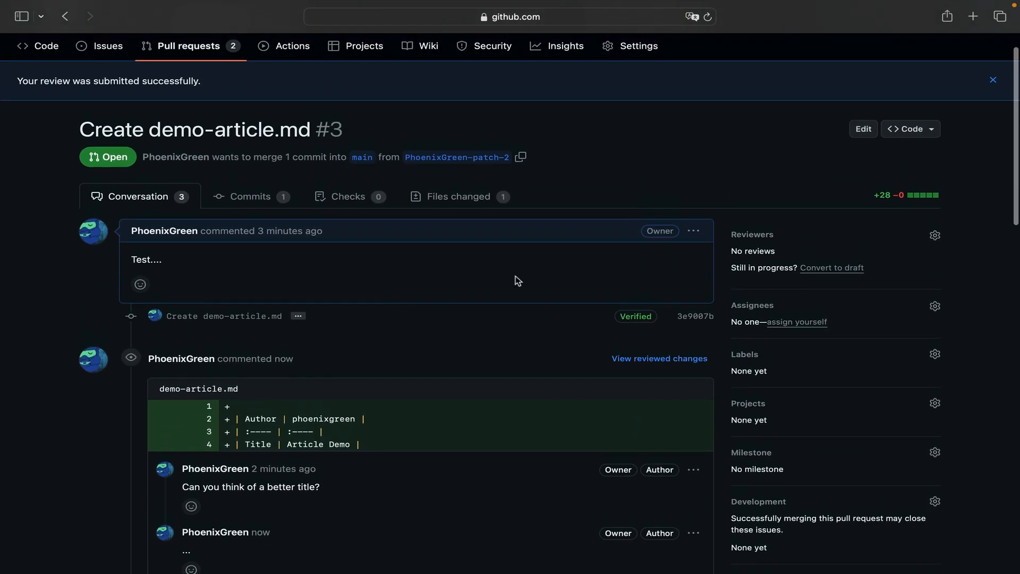
{"action": "left_click", "coordinate": [468, 197]}
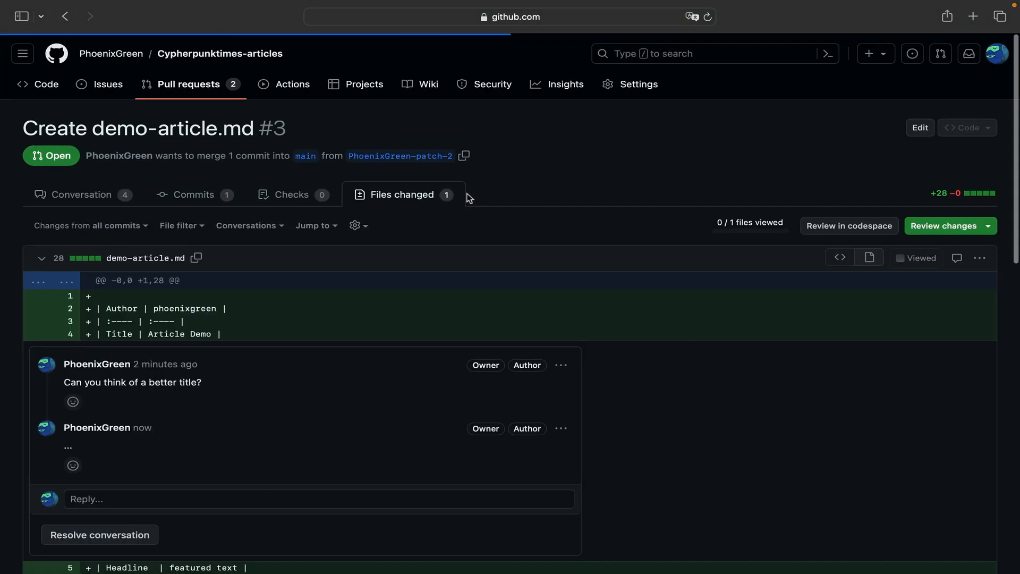
{"action": "left_click", "coordinate": [980, 260]}
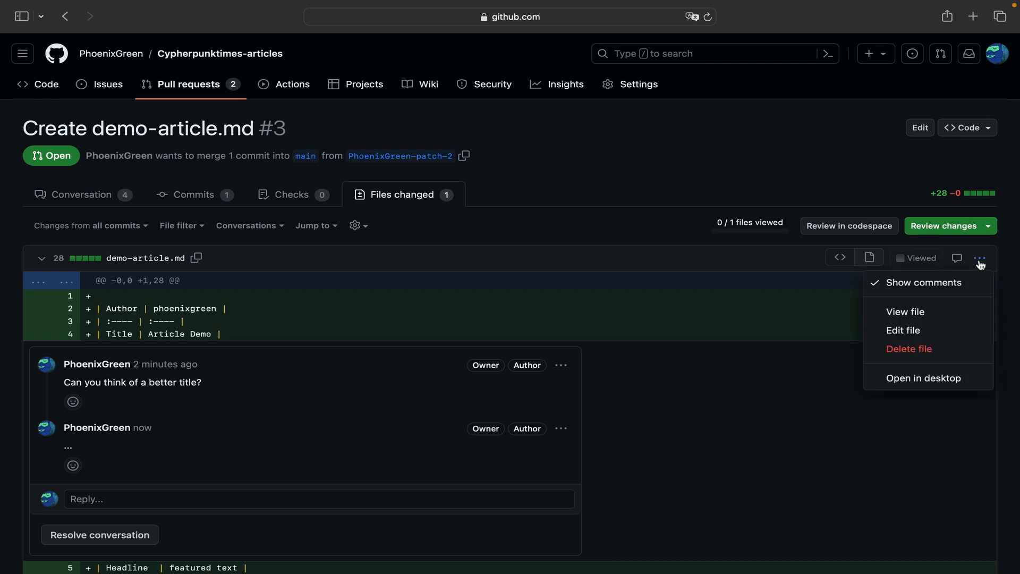
{"action": "left_click", "coordinate": [917, 330]}
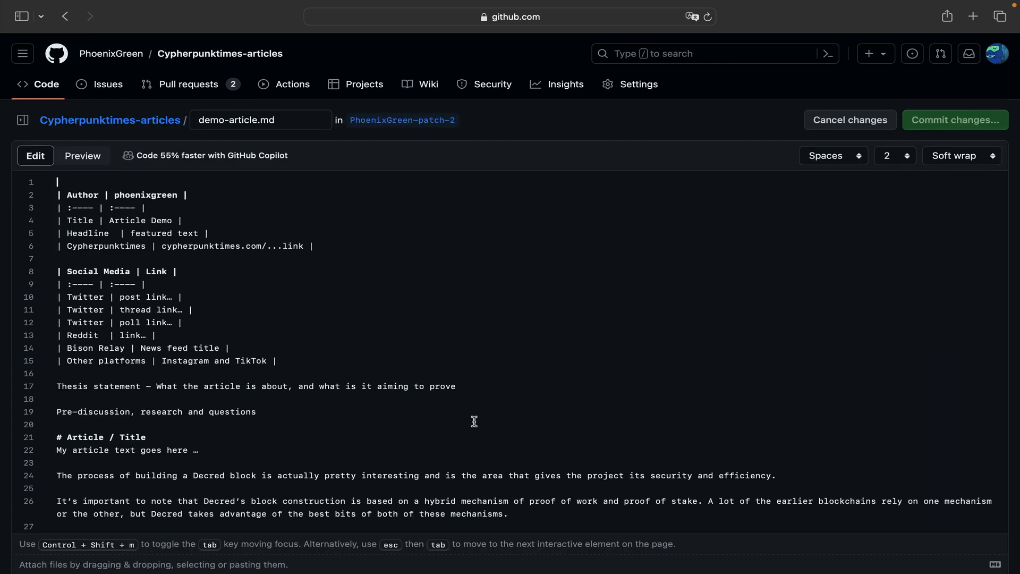
- Append "..." to the Decred block paragraph on line 24 and commit directly to the pull request's branch as "Update demo-article.md"
{"action": "scroll", "coordinate": [473, 419], "scroll_direction": "down", "scroll_amount": 3}
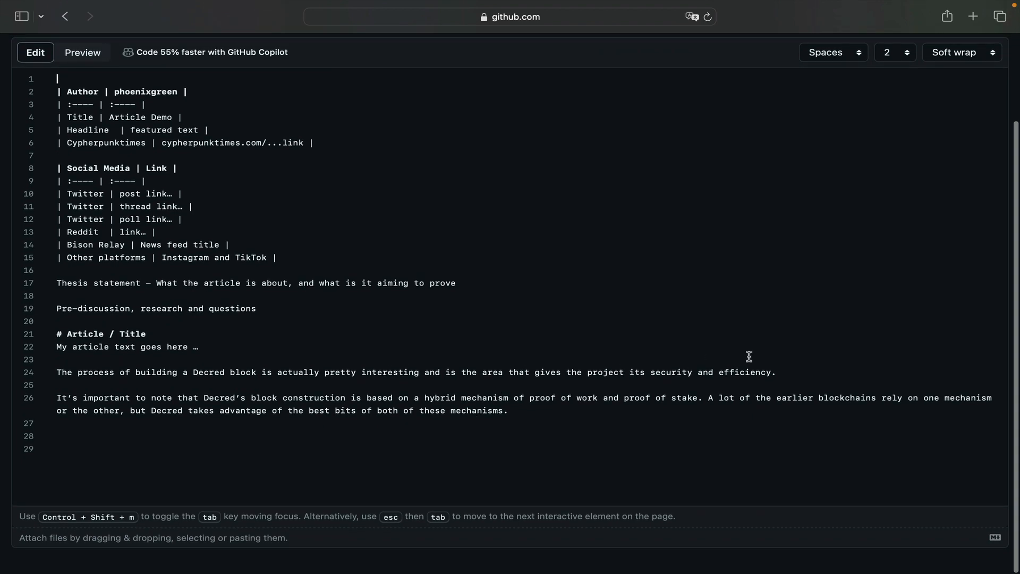
{"action": "left_click", "coordinate": [788, 373]}
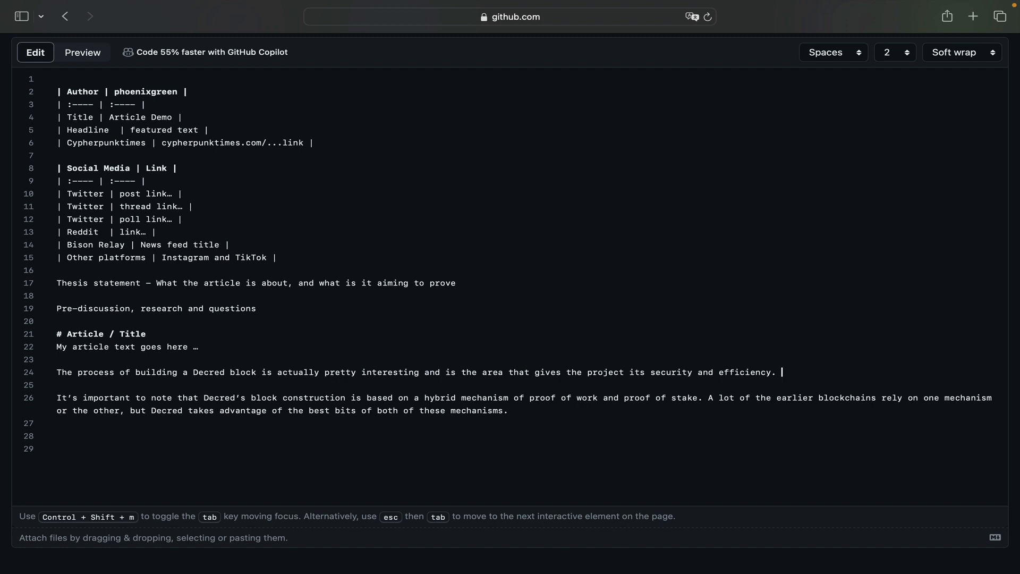
{"action": "scroll", "coordinate": [785, 293], "scroll_direction": "up", "scroll_amount": 3}
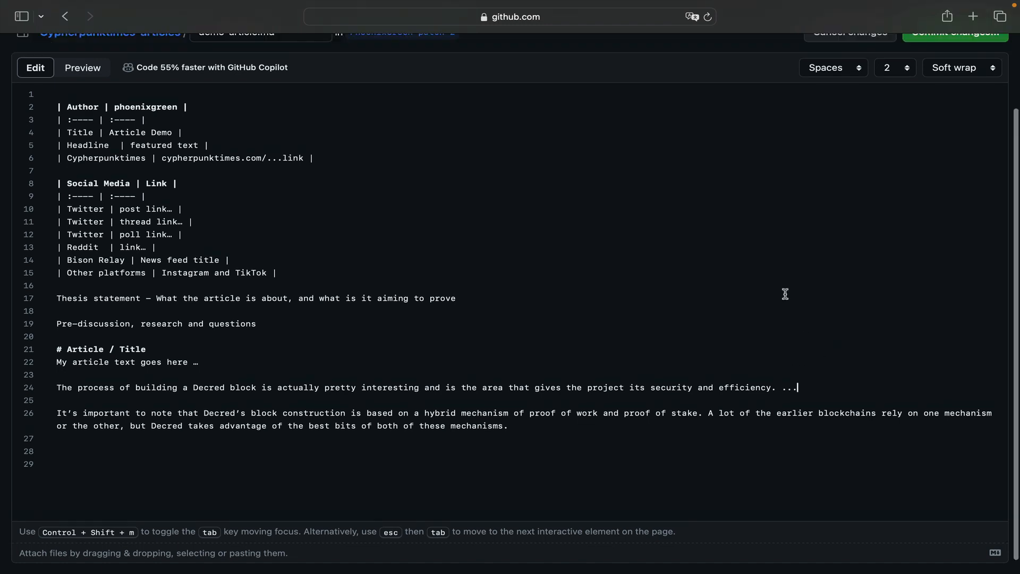
{"action": "left_click", "coordinate": [966, 121]}
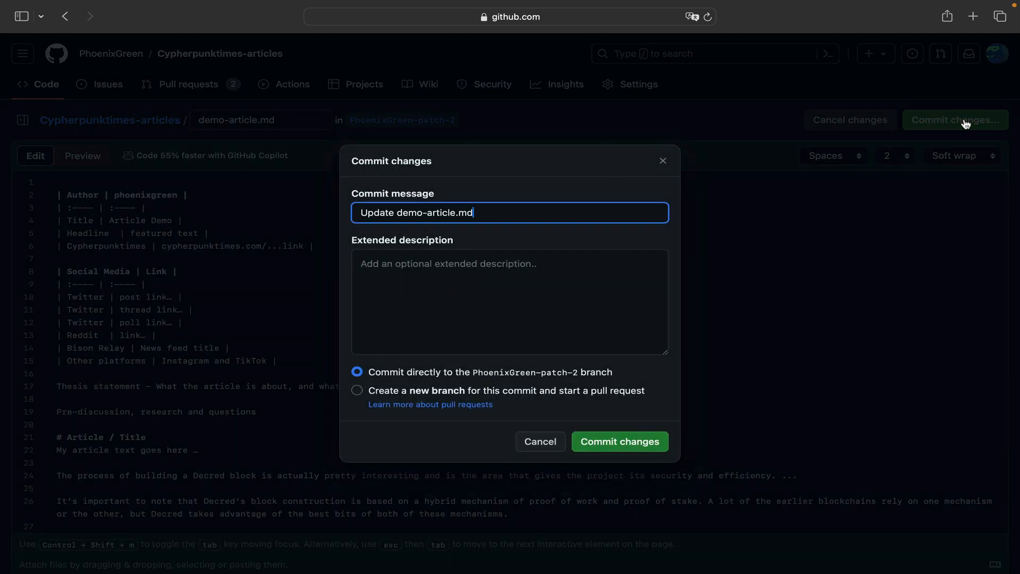
{"action": "left_click", "coordinate": [564, 264]}
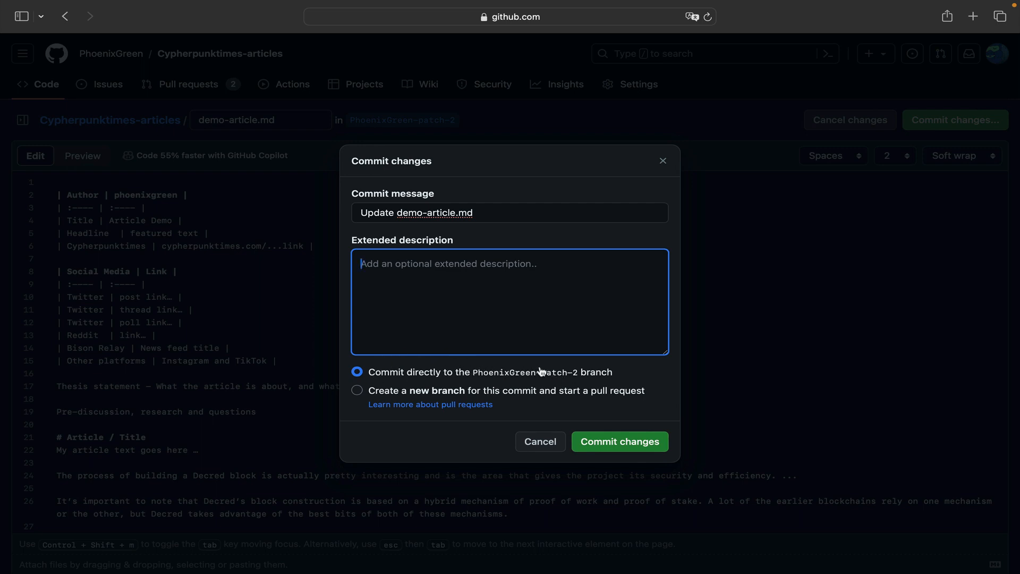
{"action": "left_click", "coordinate": [614, 443]}
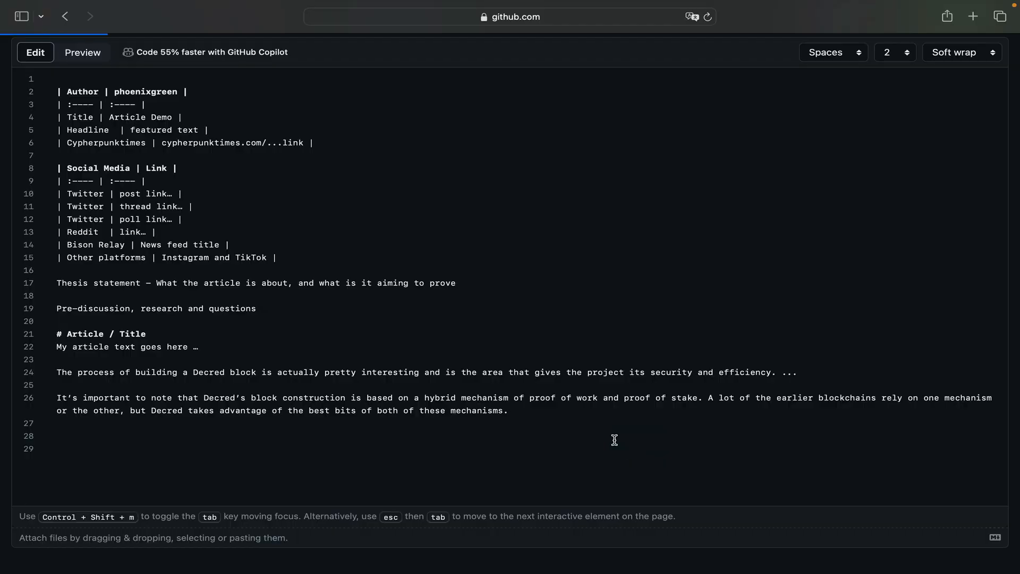
- Resolve the "Spelling error on ..." conversation on line 24 in the pull request's conversation
{"action": "scroll", "coordinate": [616, 444], "scroll_direction": "down", "scroll_amount": 8}
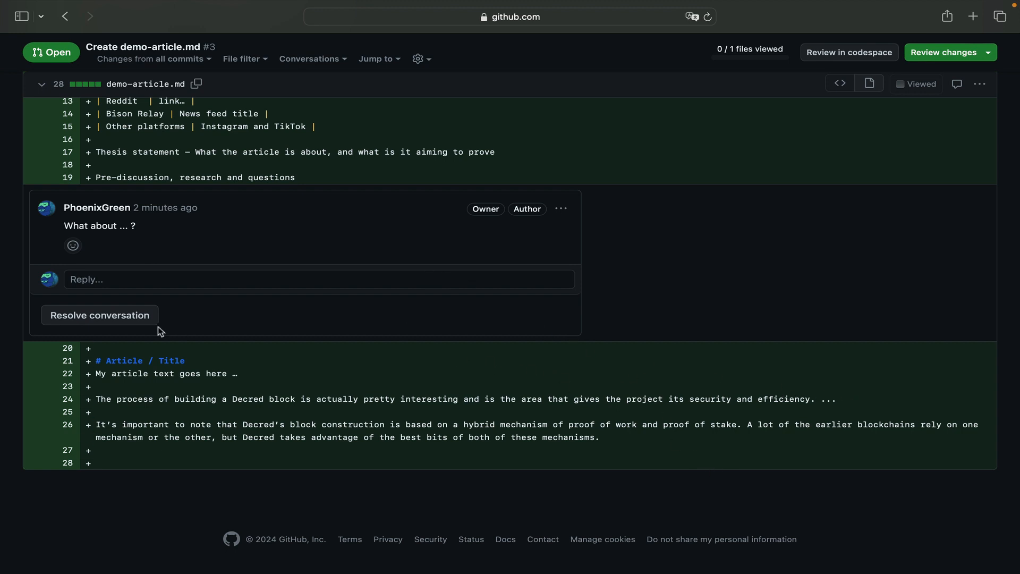
{"action": "scroll", "coordinate": [157, 327], "scroll_direction": "up", "scroll_amount": 1}
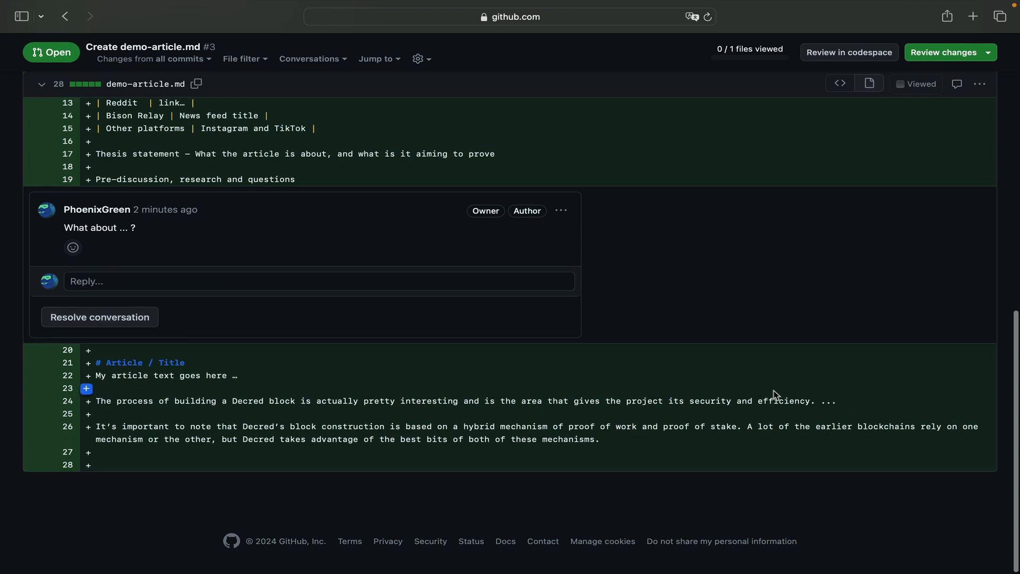
{"action": "scroll", "coordinate": [774, 394], "scroll_direction": "up", "scroll_amount": 10}
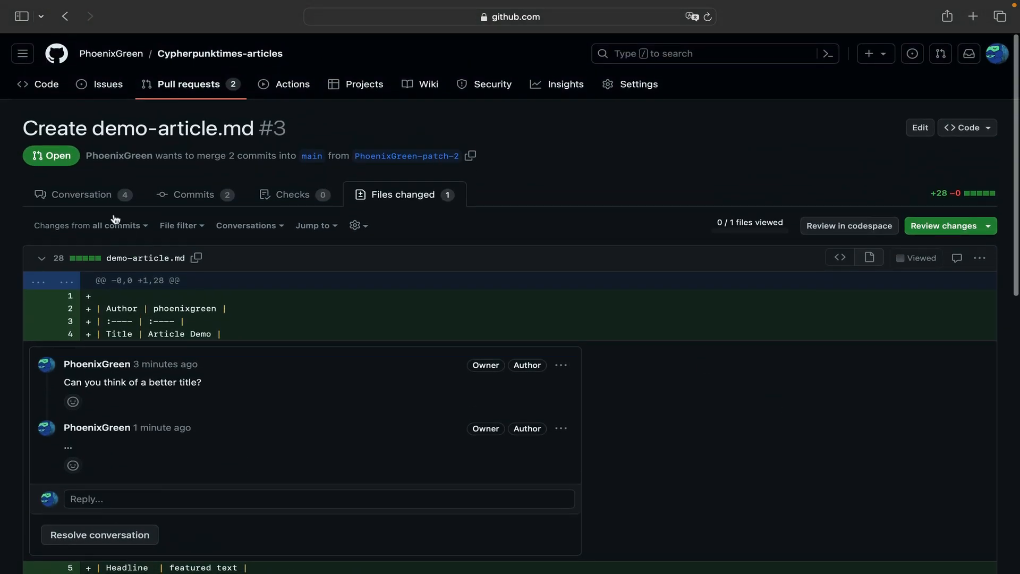
{"action": "left_click", "coordinate": [92, 197]}
{"action": "scroll", "coordinate": [265, 393], "scroll_direction": "down", "scroll_amount": 2}
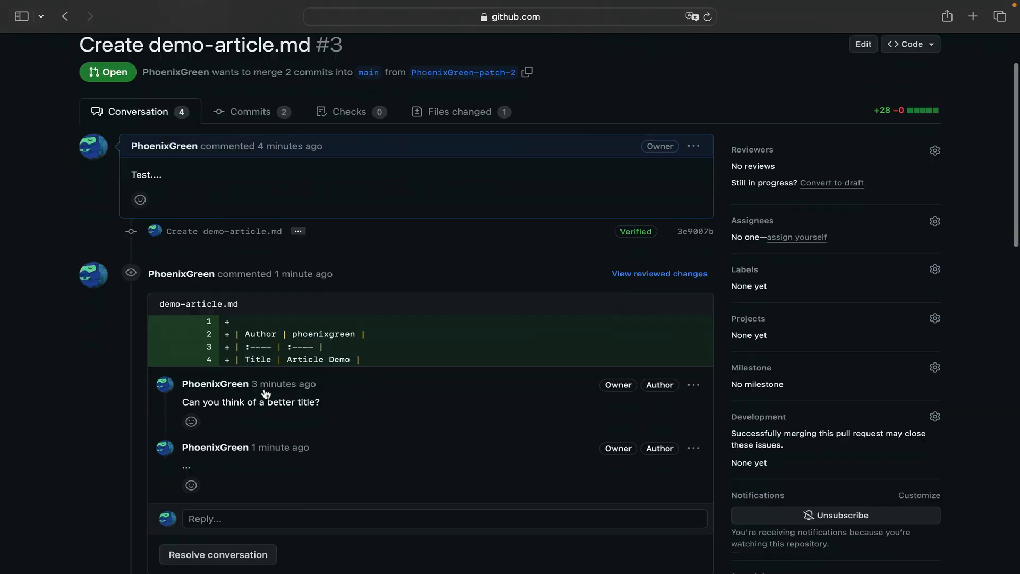
{"action": "scroll", "coordinate": [266, 393], "scroll_direction": "down", "scroll_amount": 12}
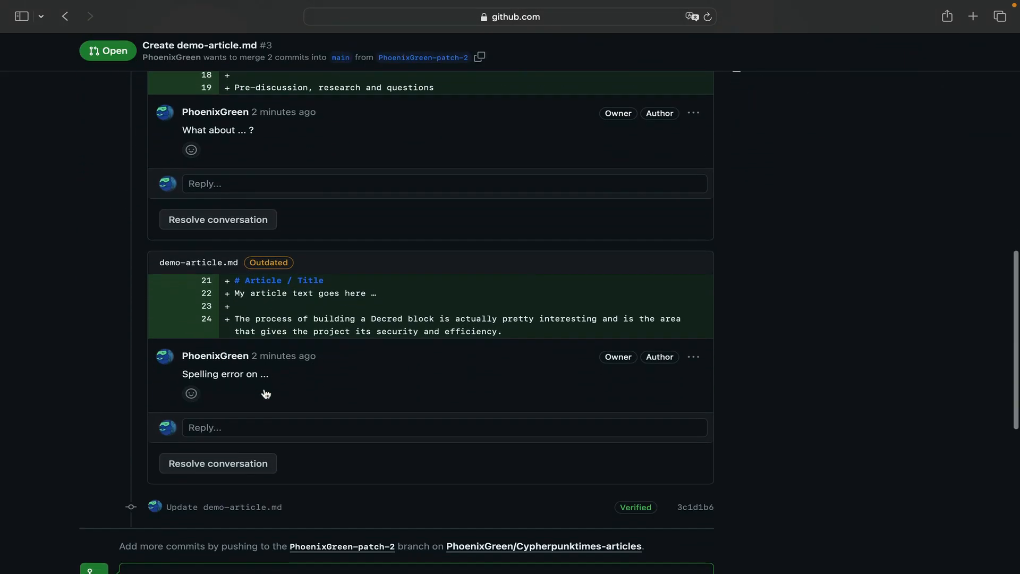
{"action": "scroll", "coordinate": [265, 391], "scroll_direction": "down", "scroll_amount": 1}
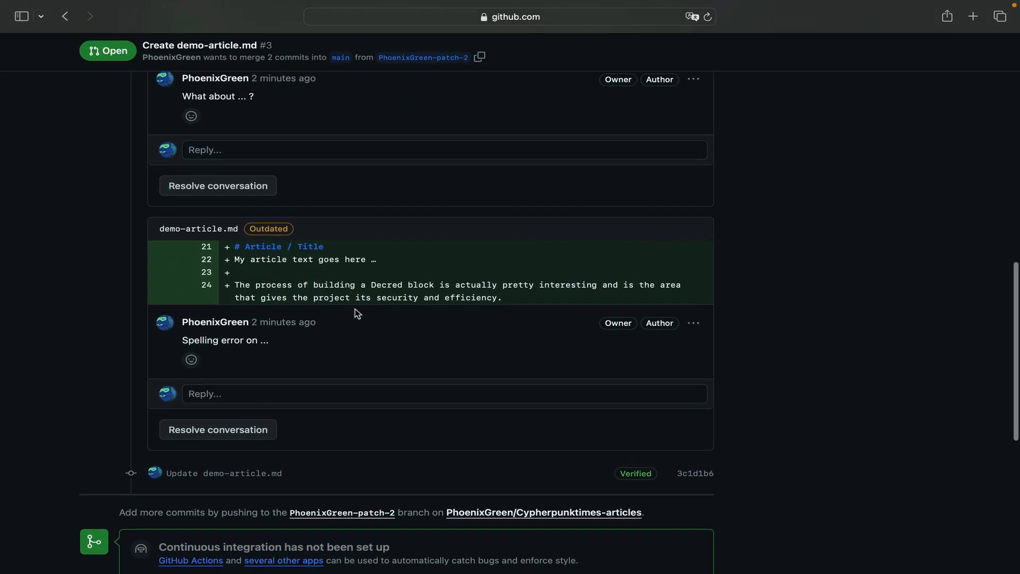
{"action": "left_click", "coordinate": [237, 431]}
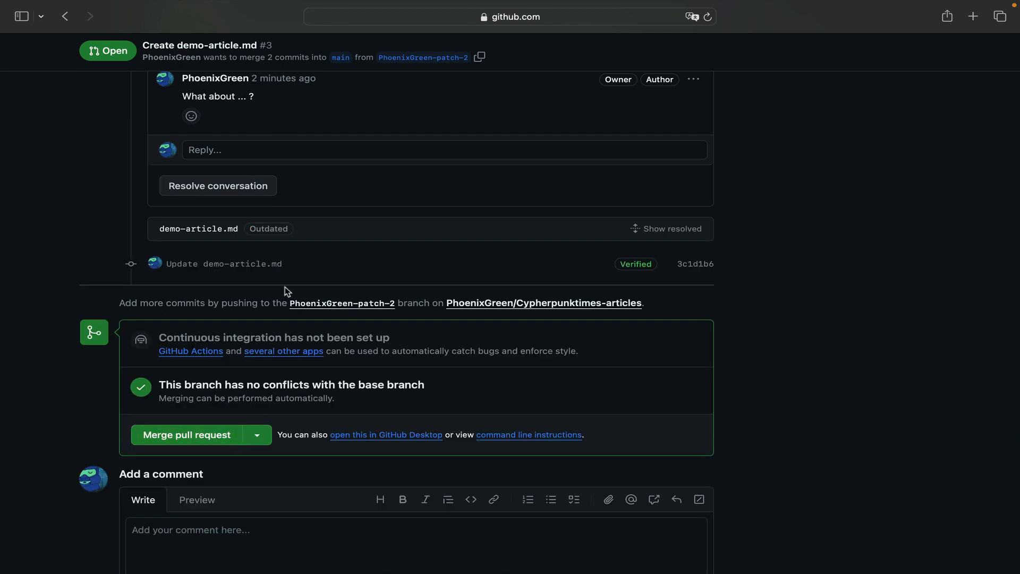
- Show the resolved line 24 conversation, examine its comment, and hide it again
{"action": "scroll", "coordinate": [277, 263], "scroll_direction": "up", "scroll_amount": 1}
{"action": "scroll", "coordinate": [300, 399], "scroll_direction": "down", "scroll_amount": 4}
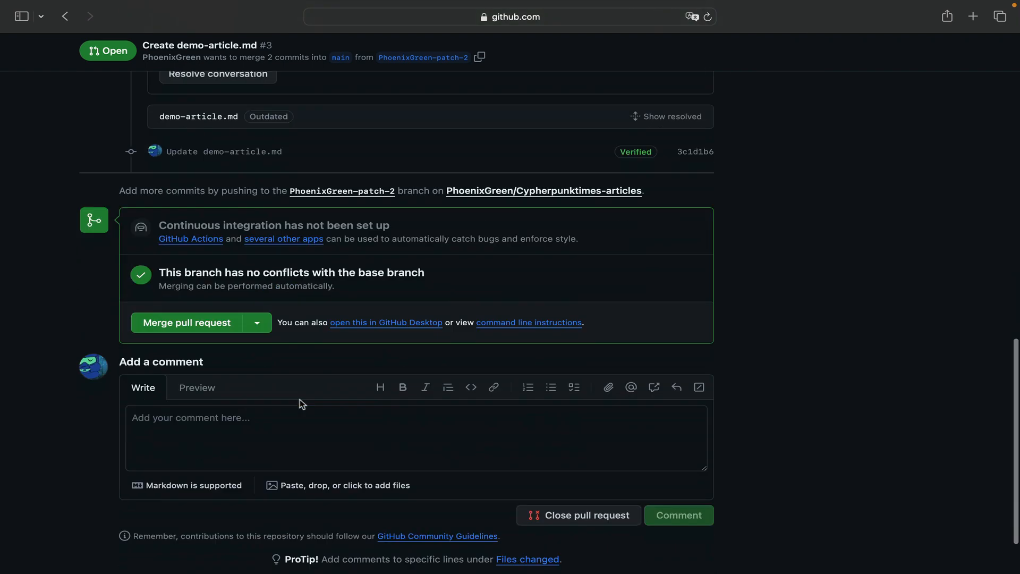
{"action": "scroll", "coordinate": [299, 400], "scroll_direction": "up", "scroll_amount": 7}
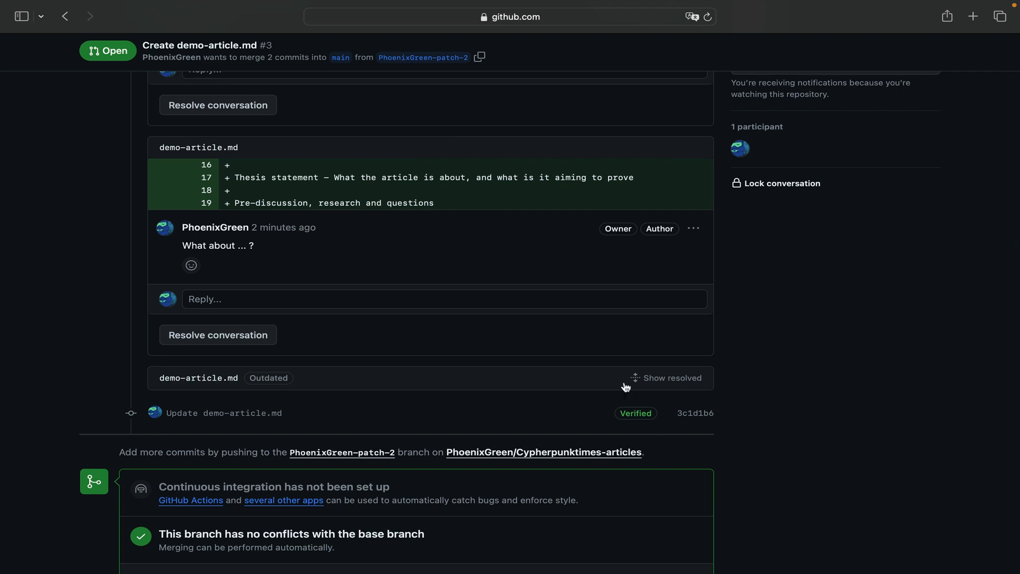
{"action": "left_click", "coordinate": [655, 381]}
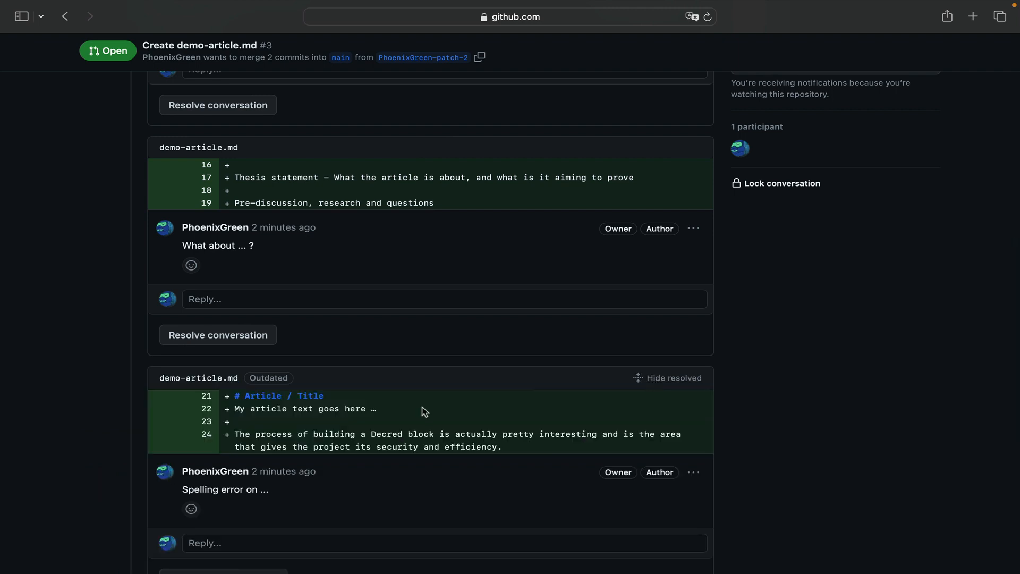
{"action": "scroll", "coordinate": [427, 410], "scroll_direction": "down", "scroll_amount": 3}
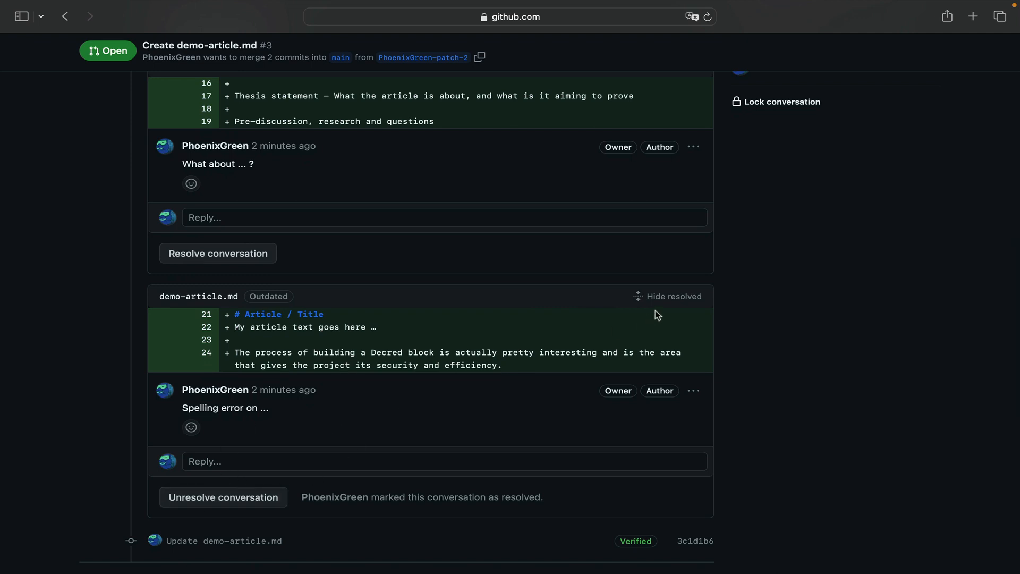
{"action": "left_click", "coordinate": [665, 296]}
{"action": "scroll", "coordinate": [758, 343], "scroll_direction": "up", "scroll_amount": 5}
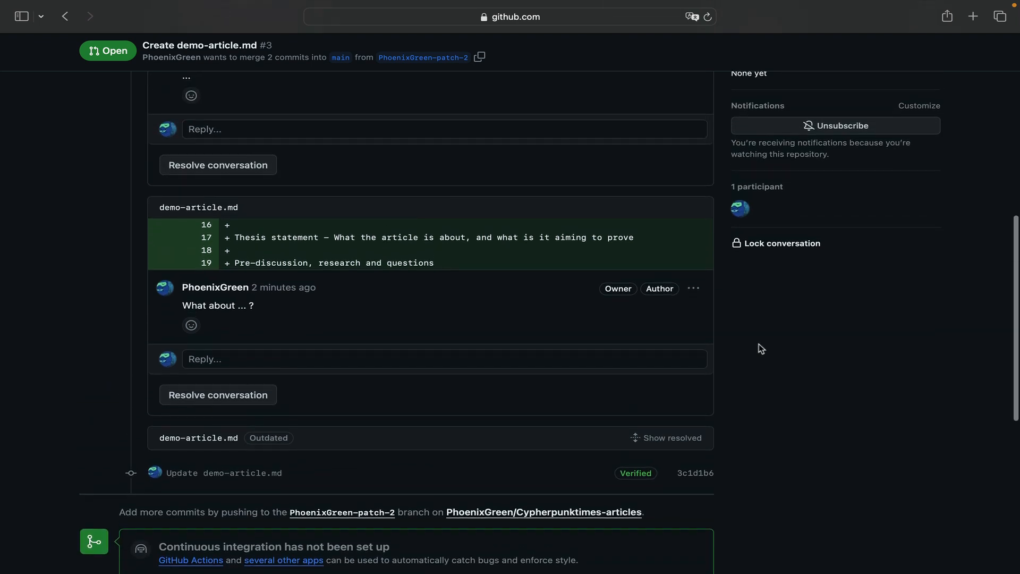
{"action": "scroll", "coordinate": [759, 345], "scroll_direction": "up", "scroll_amount": 8}
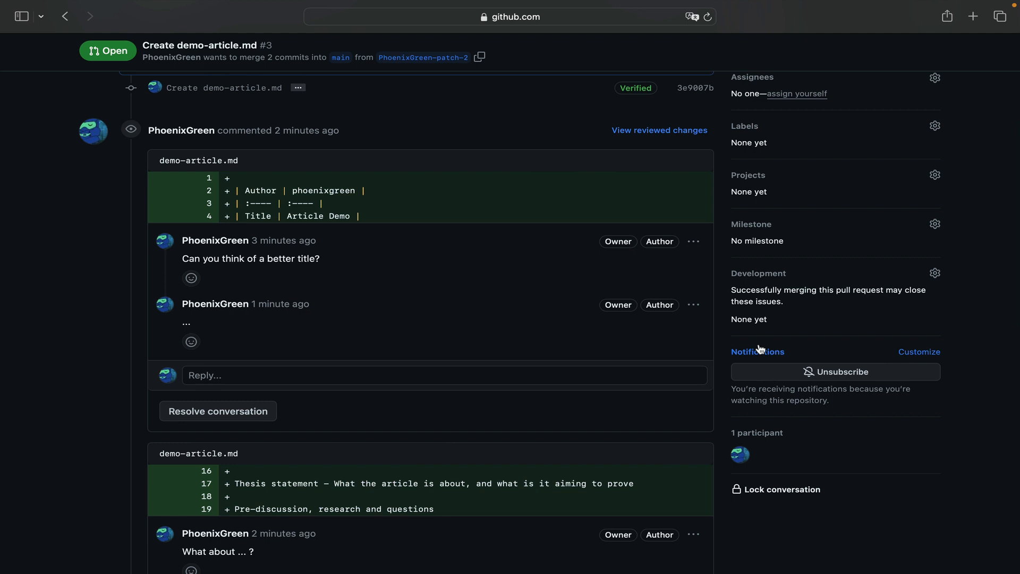
{"action": "scroll", "coordinate": [446, 353], "scroll_direction": "up", "scroll_amount": 5}
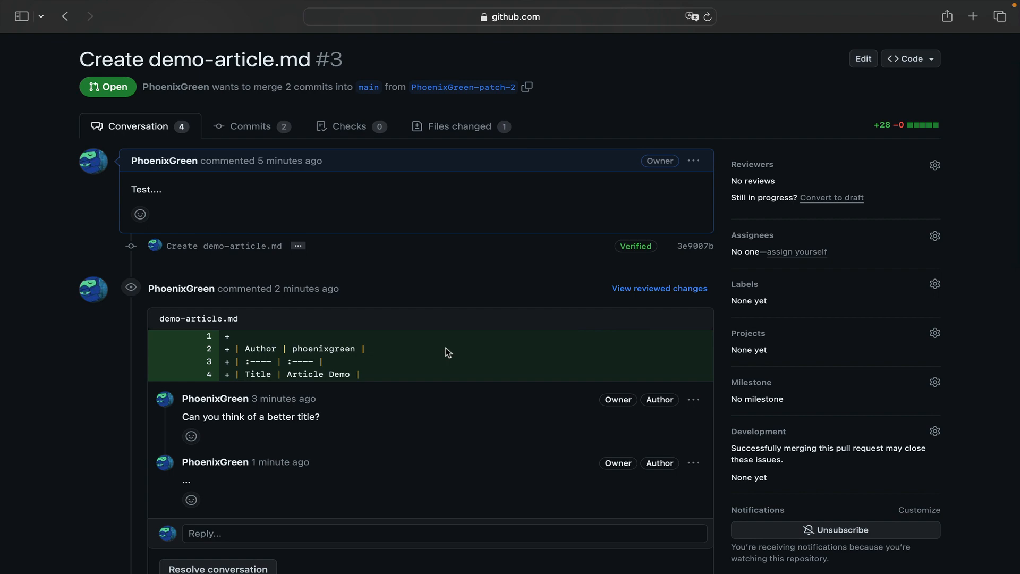
- Look over the pull request's remaining conversations and open its changed files to examine the demo-article.md diff
{"action": "scroll", "coordinate": [448, 352], "scroll_direction": "down", "scroll_amount": 11}
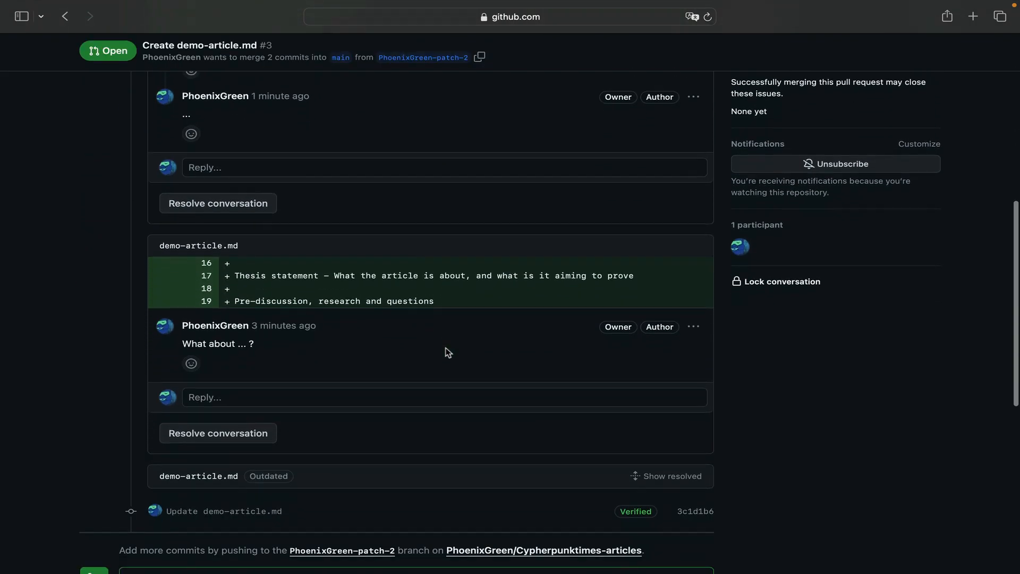
{"action": "scroll", "coordinate": [447, 352], "scroll_direction": "up", "scroll_amount": 11}
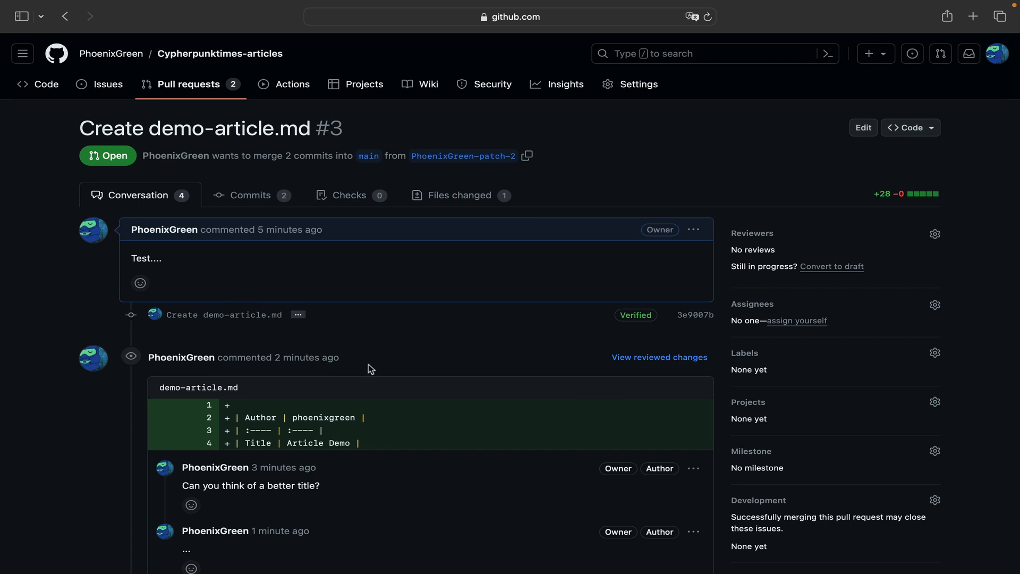
{"action": "left_click", "coordinate": [459, 197]}
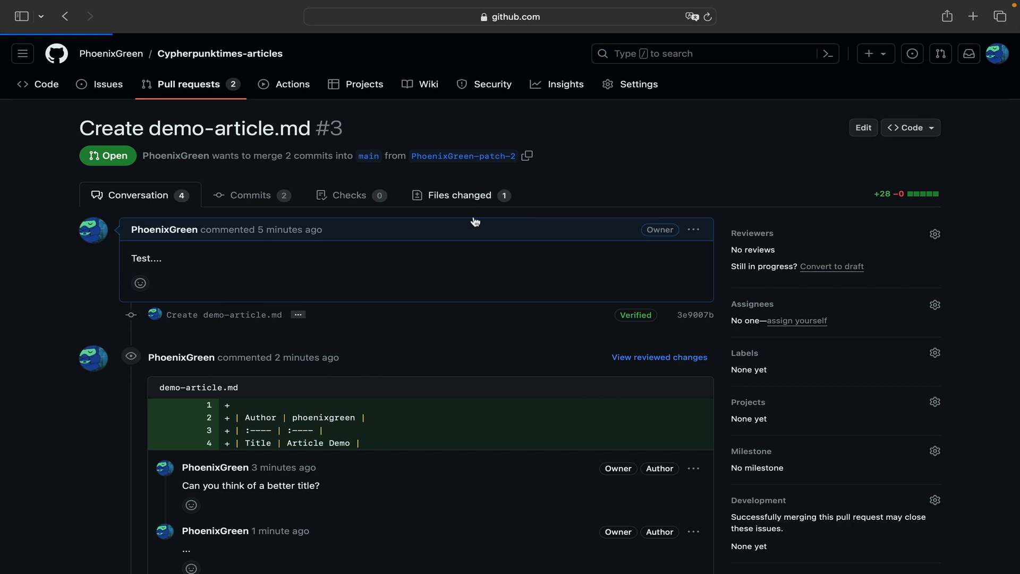
{"action": "scroll", "coordinate": [458, 410], "scroll_direction": "down", "scroll_amount": 3}
{"action": "scroll", "coordinate": [457, 406], "scroll_direction": "down", "scroll_amount": 2}
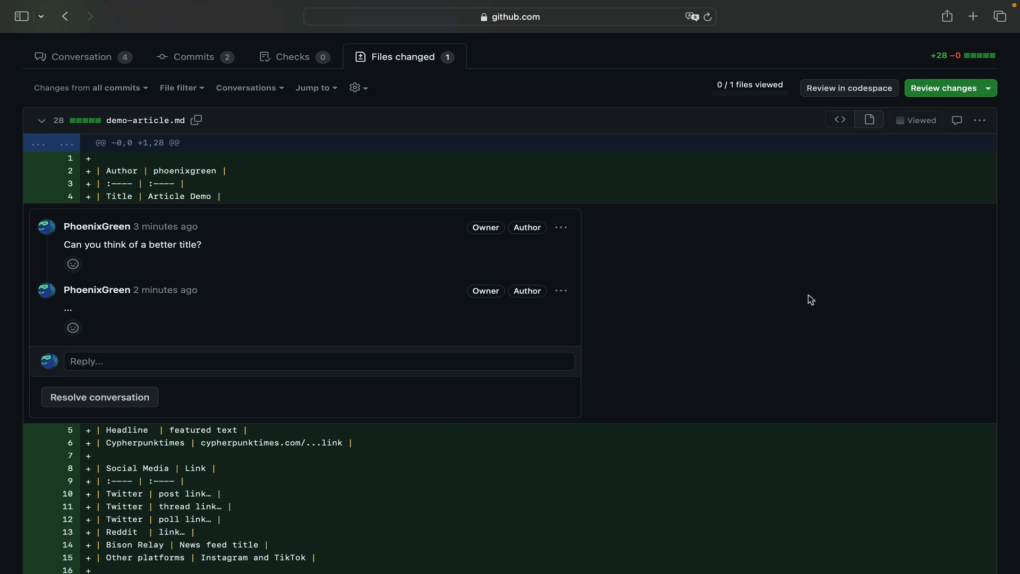
- Switch to the notes app to look over the original article draft with its Markdown tables, and return to the browser
{"action": "key", "text": "ctrl+Right"}
{"action": "left_click", "coordinate": [441, 287]}
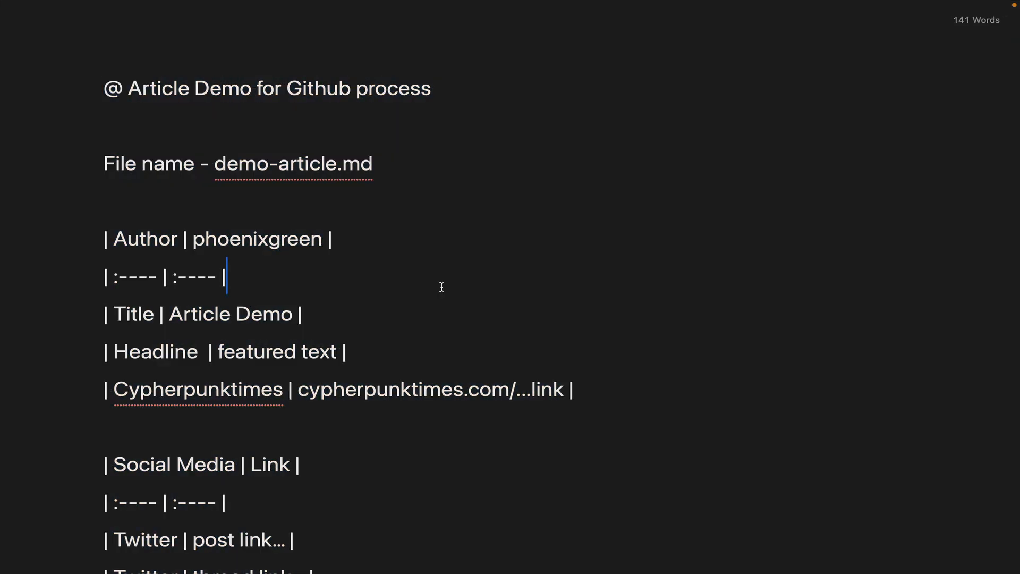
{"action": "scroll", "coordinate": [441, 287], "scroll_direction": "down", "scroll_amount": 4}
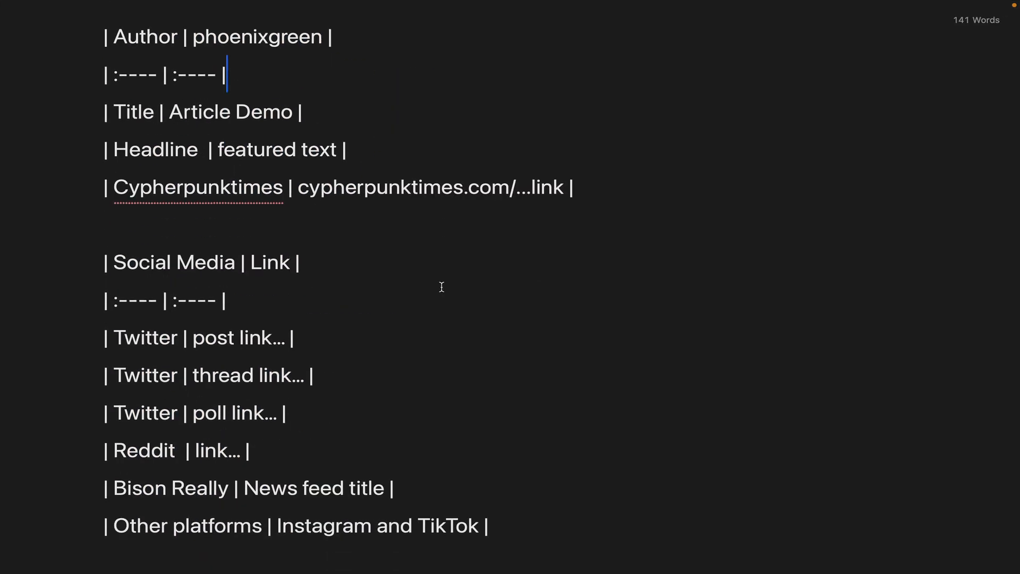
{"action": "key", "text": "ctrl+Left"}
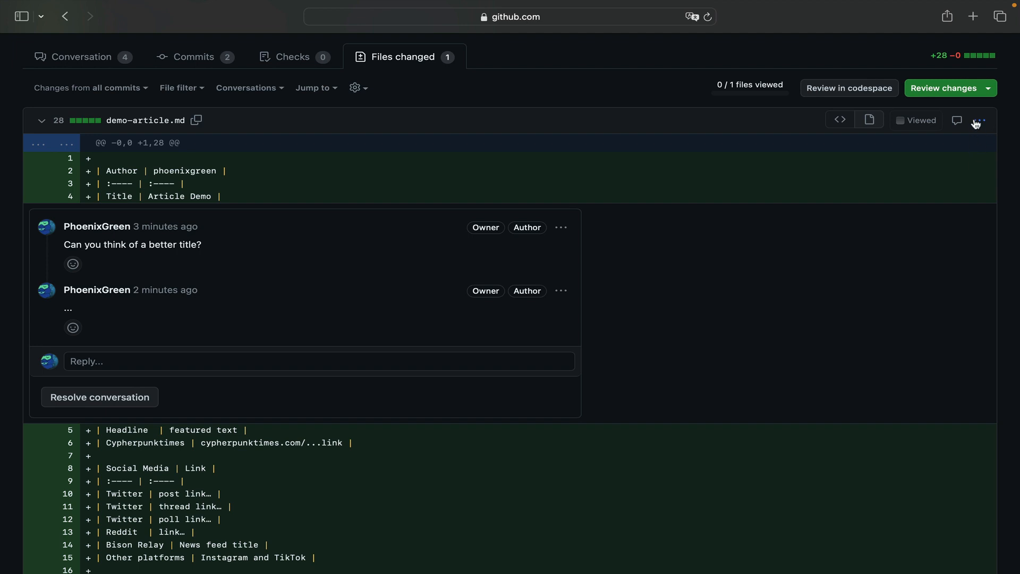
- View demo-article.md as a rendered file from the changed files and read through its tables and article text
{"action": "left_click", "coordinate": [978, 121]}
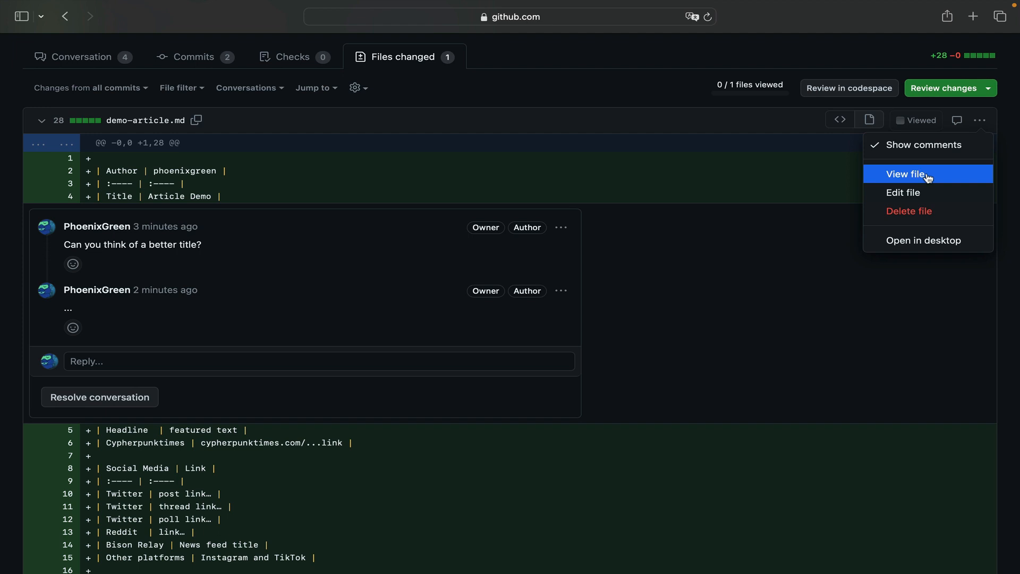
{"action": "left_click", "coordinate": [898, 175]}
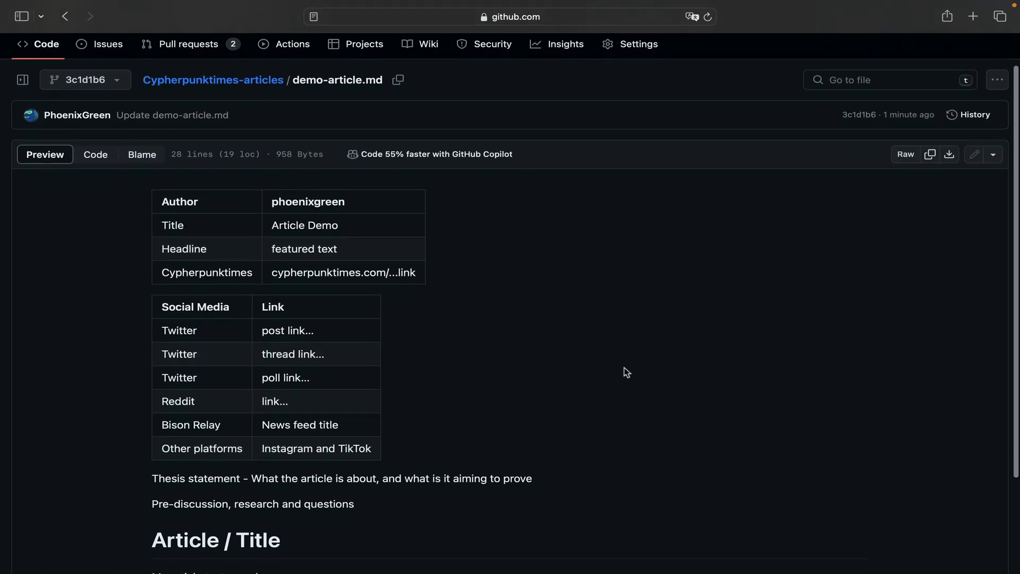
{"action": "scroll", "coordinate": [625, 372], "scroll_direction": "down", "scroll_amount": 1}
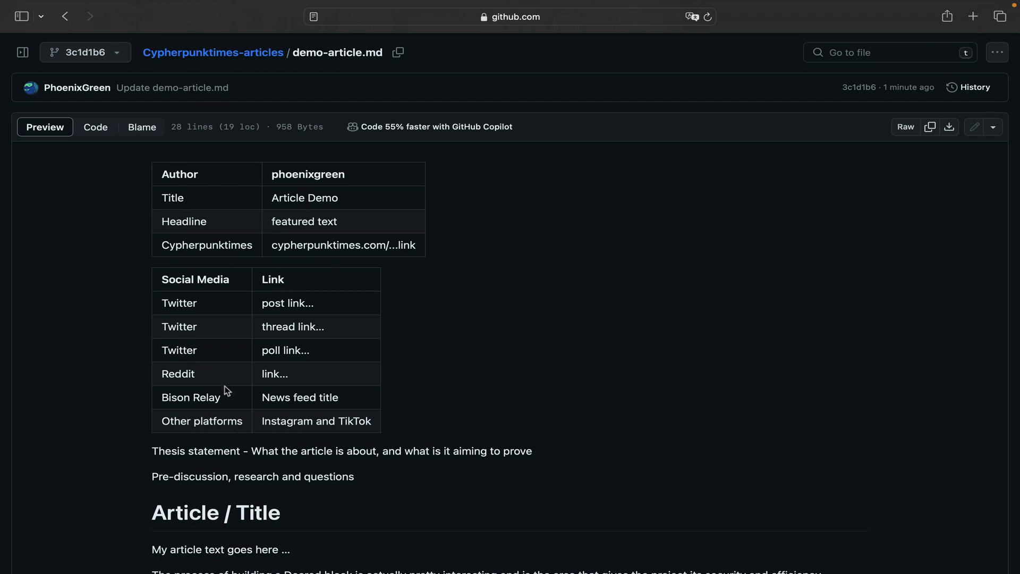
{"action": "scroll", "coordinate": [314, 383], "scroll_direction": "down", "scroll_amount": 2}
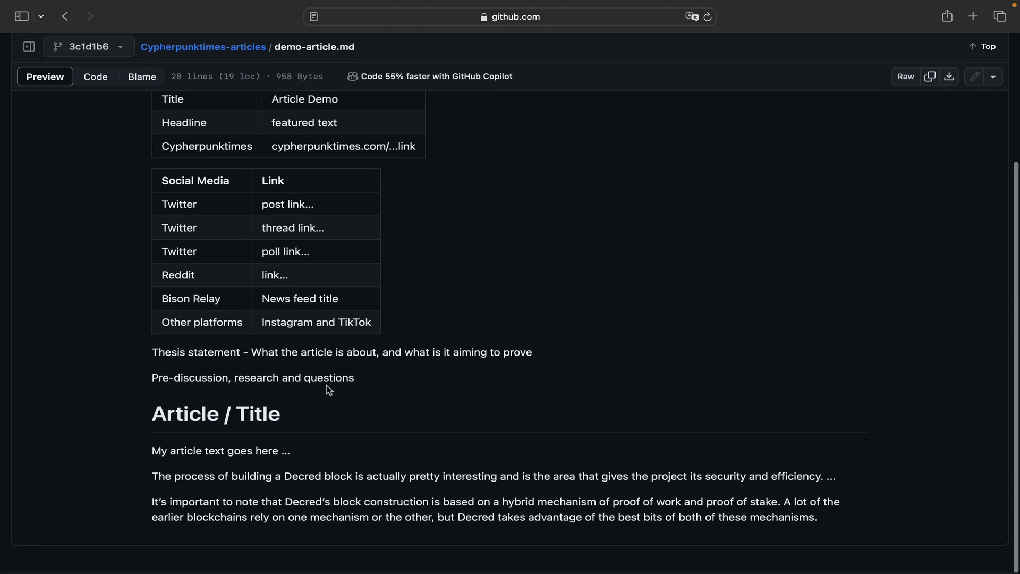
{"action": "scroll", "coordinate": [329, 382], "scroll_direction": "up", "scroll_amount": 3}
{"action": "scroll", "coordinate": [328, 391], "scroll_direction": "down", "scroll_amount": 3}
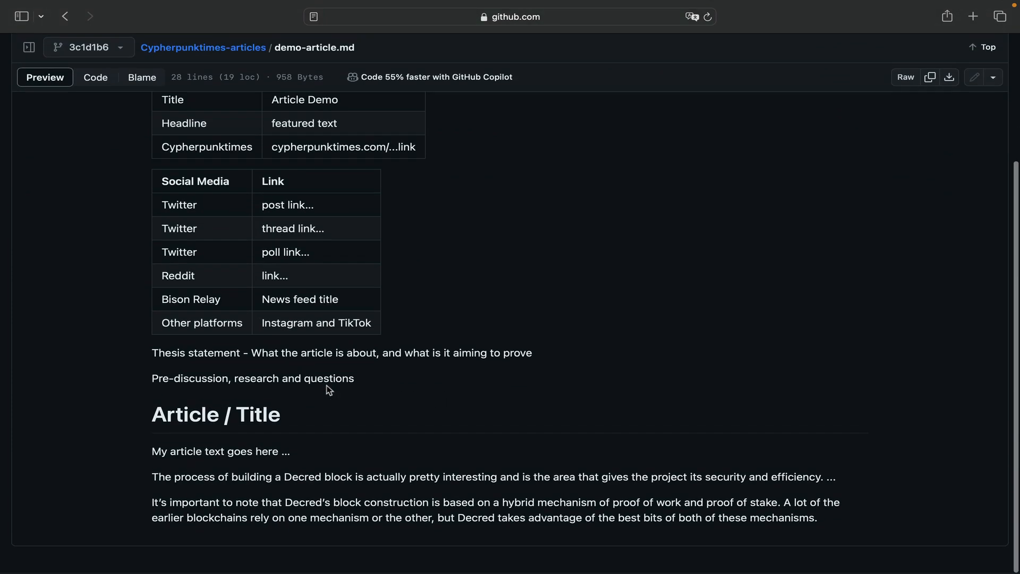
{"action": "scroll", "coordinate": [380, 332], "scroll_direction": "up", "scroll_amount": 3}
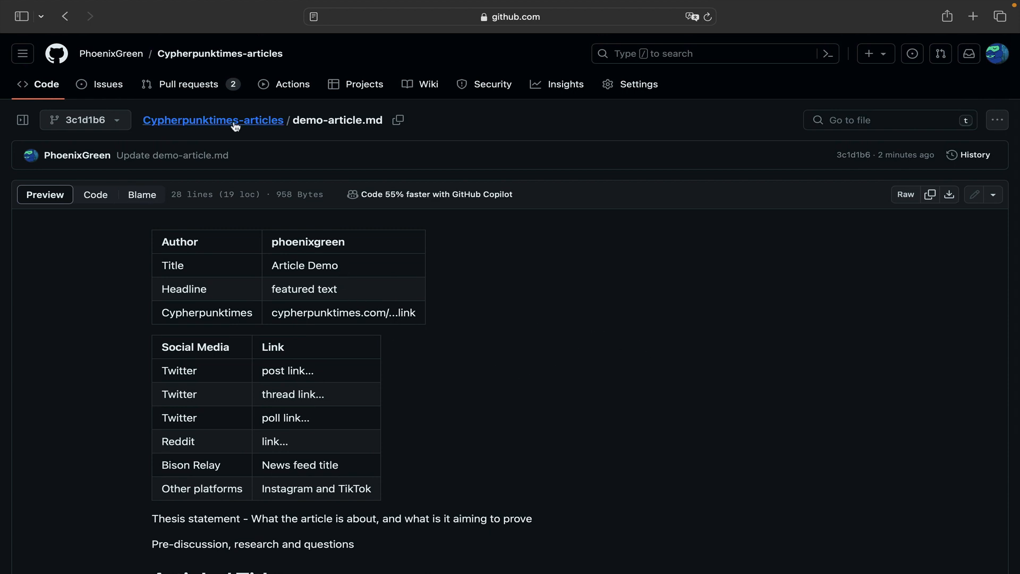
- Reopen the "Create demo-article.md" pull request from the repository's pull request list and look through its conversation and merge section
{"action": "left_click", "coordinate": [191, 88]}
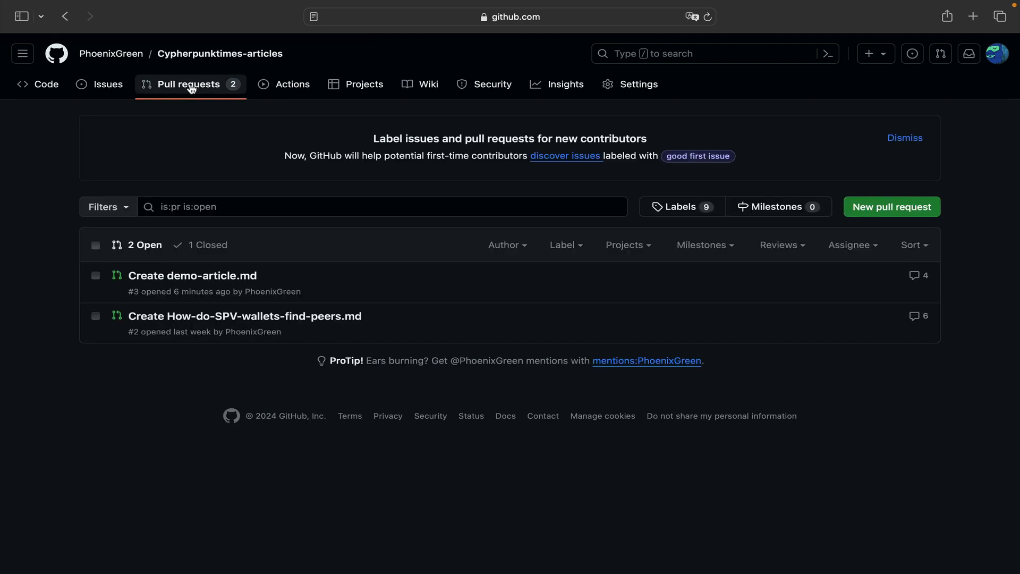
{"action": "left_click", "coordinate": [202, 276]}
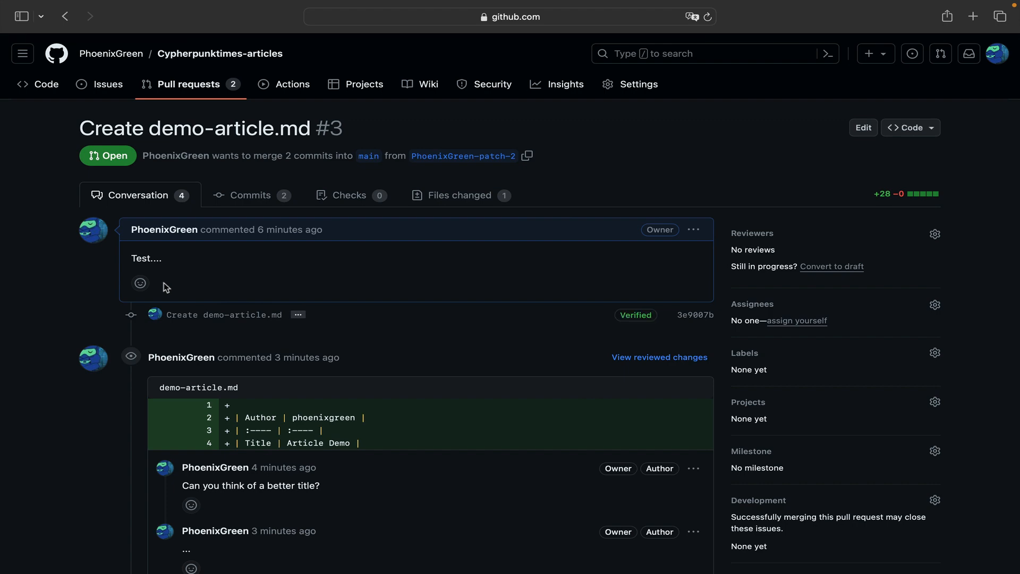
{"action": "scroll", "coordinate": [166, 287], "scroll_direction": "down", "scroll_amount": 15}
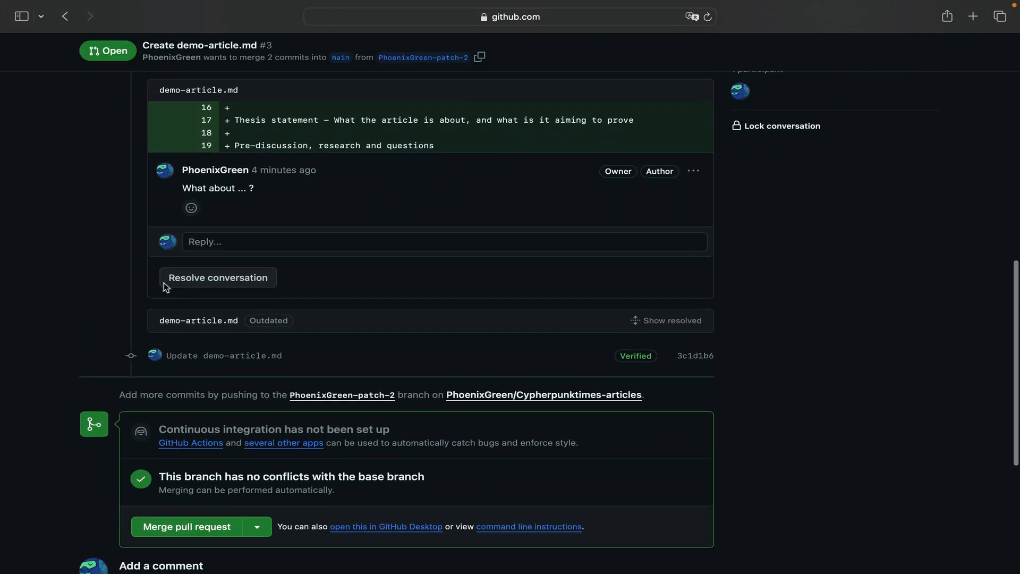
{"action": "scroll", "coordinate": [166, 288], "scroll_direction": "down", "scroll_amount": 3}
{"action": "scroll", "coordinate": [167, 287], "scroll_direction": "up", "scroll_amount": 20}
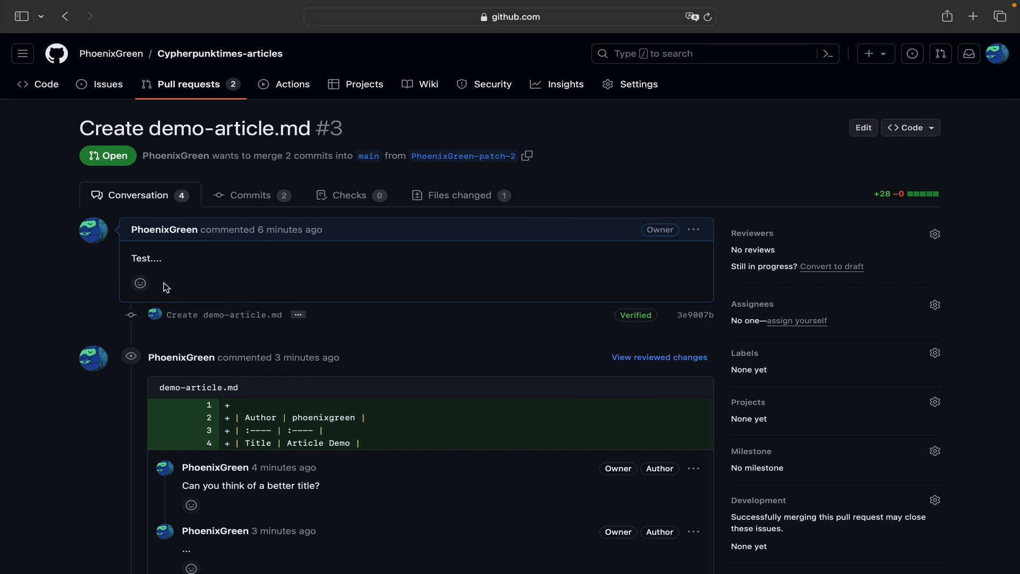
- Open the rendered view of demo-article.md from the pull request's changed files and examine the article from top to end
{"action": "left_click", "coordinate": [448, 197]}
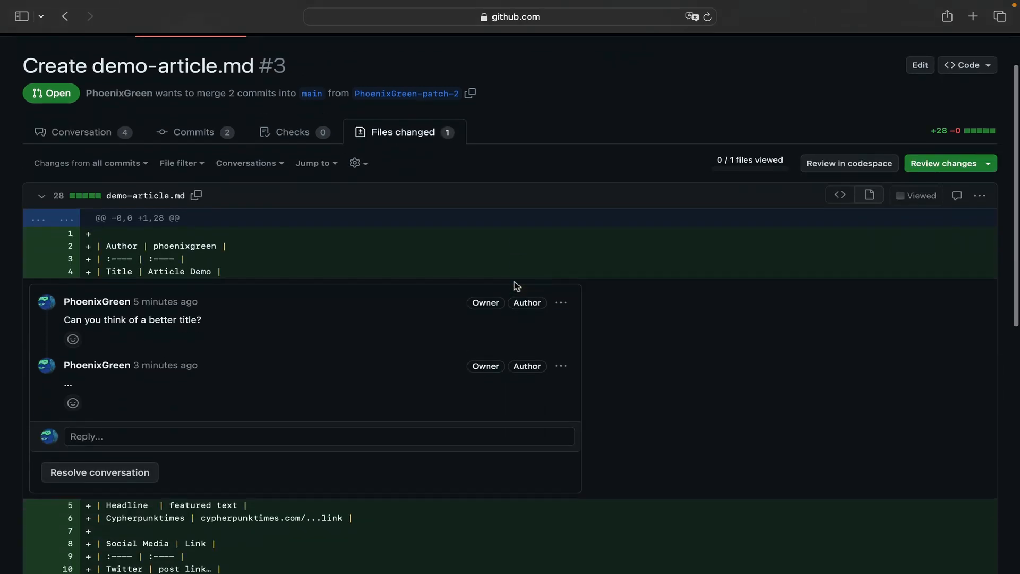
{"action": "scroll", "coordinate": [515, 287], "scroll_direction": "down", "scroll_amount": 2}
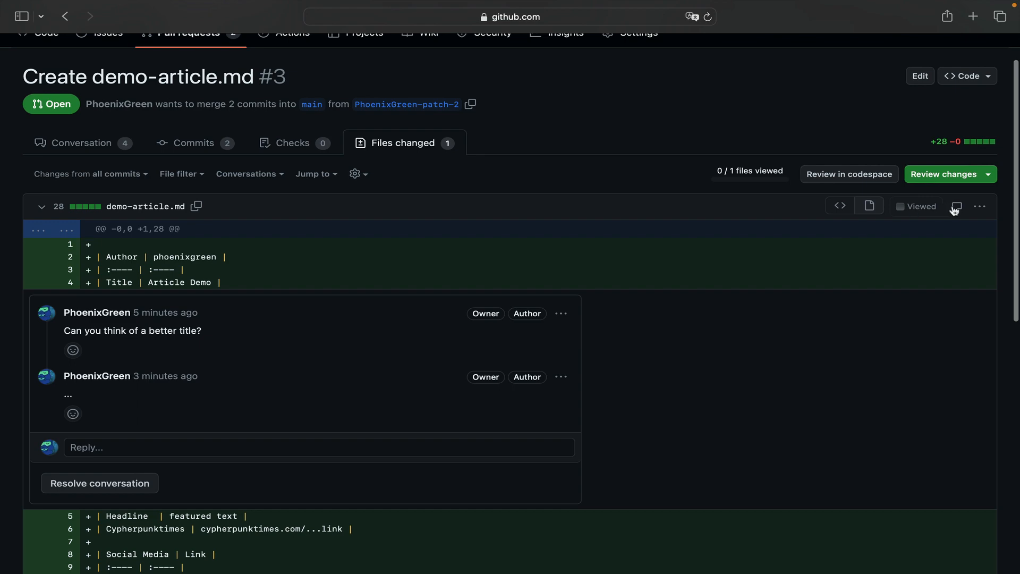
{"action": "left_click", "coordinate": [979, 208]}
{"action": "left_click", "coordinate": [902, 262]}
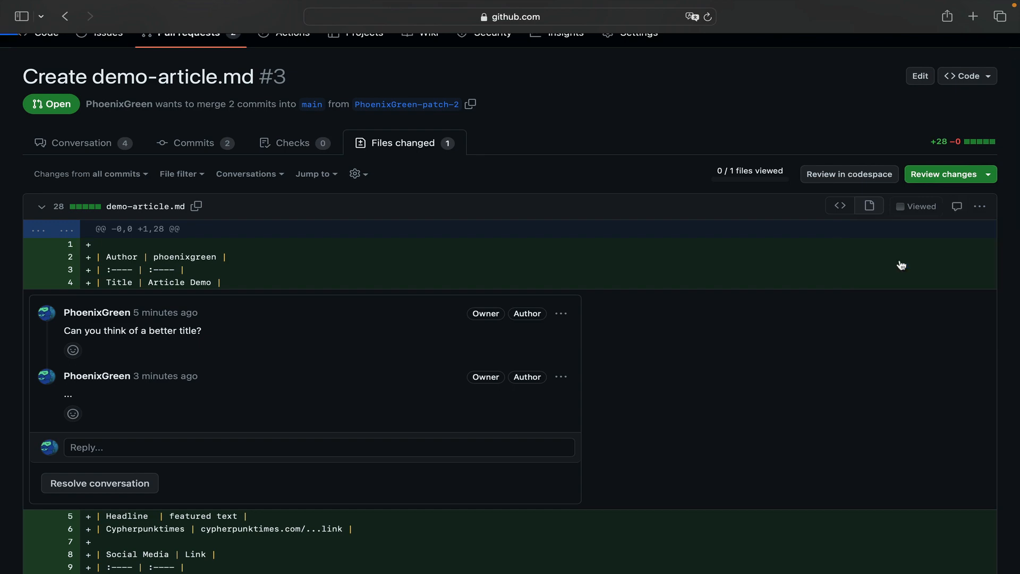
{"action": "scroll", "coordinate": [743, 292], "scroll_direction": "down", "scroll_amount": 3}
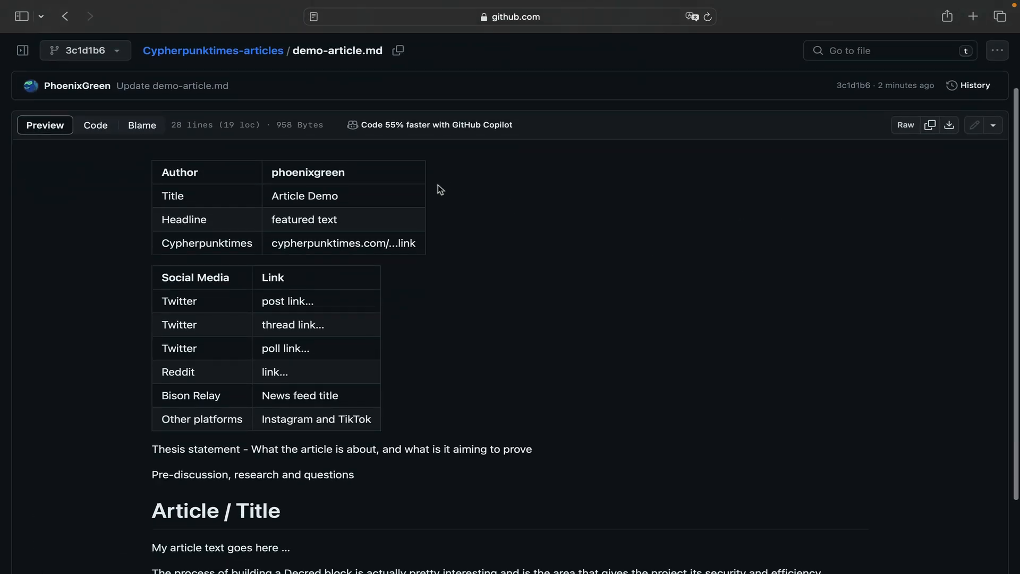
{"action": "scroll", "coordinate": [361, 450], "scroll_direction": "down", "scroll_amount": 4}
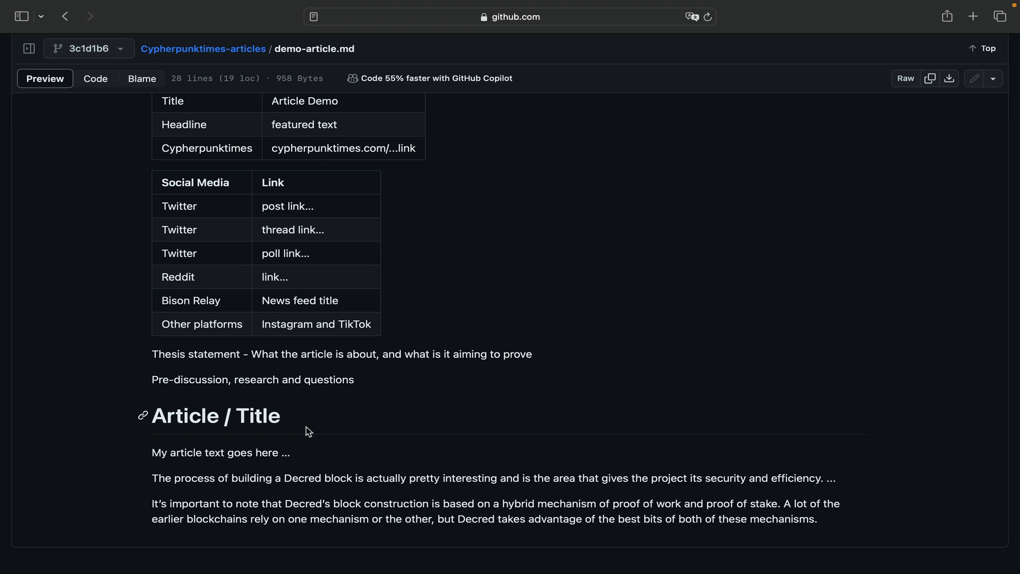
{"action": "scroll", "coordinate": [305, 426], "scroll_direction": "up", "scroll_amount": 3}
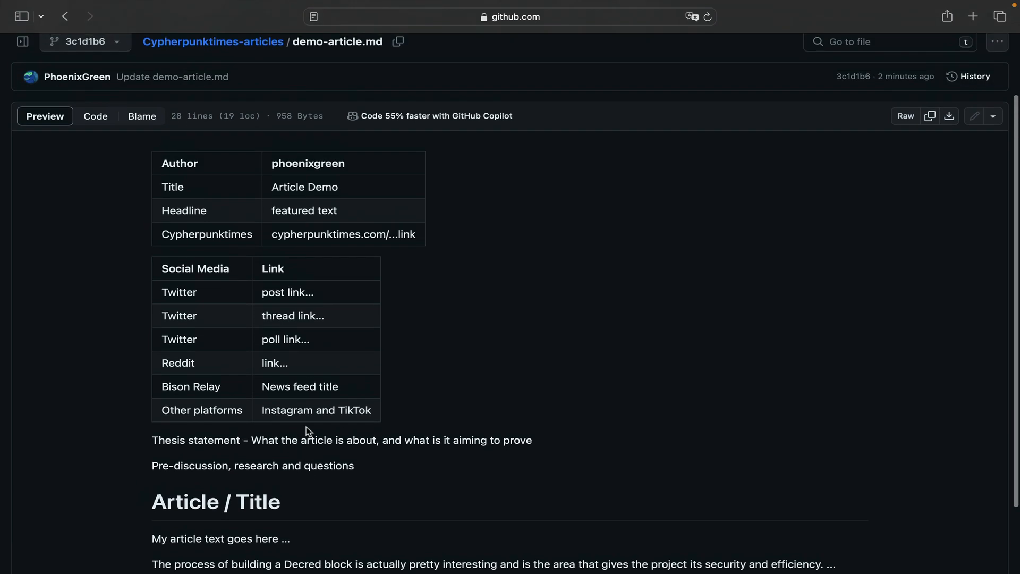
{"action": "scroll", "coordinate": [306, 426], "scroll_direction": "up", "scroll_amount": 2}
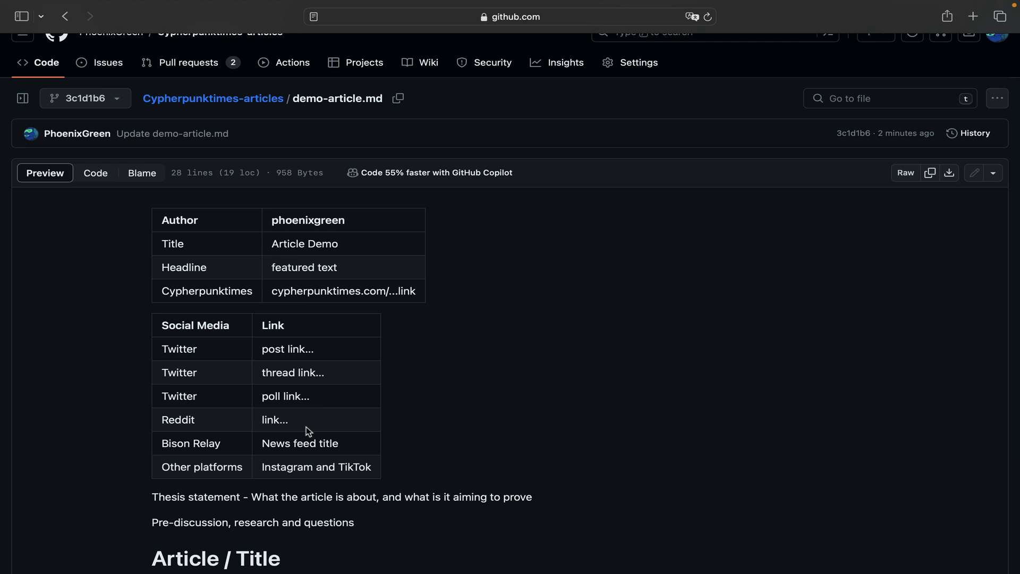
{"action": "scroll", "coordinate": [433, 392], "scroll_direction": "up", "scroll_amount": 1}
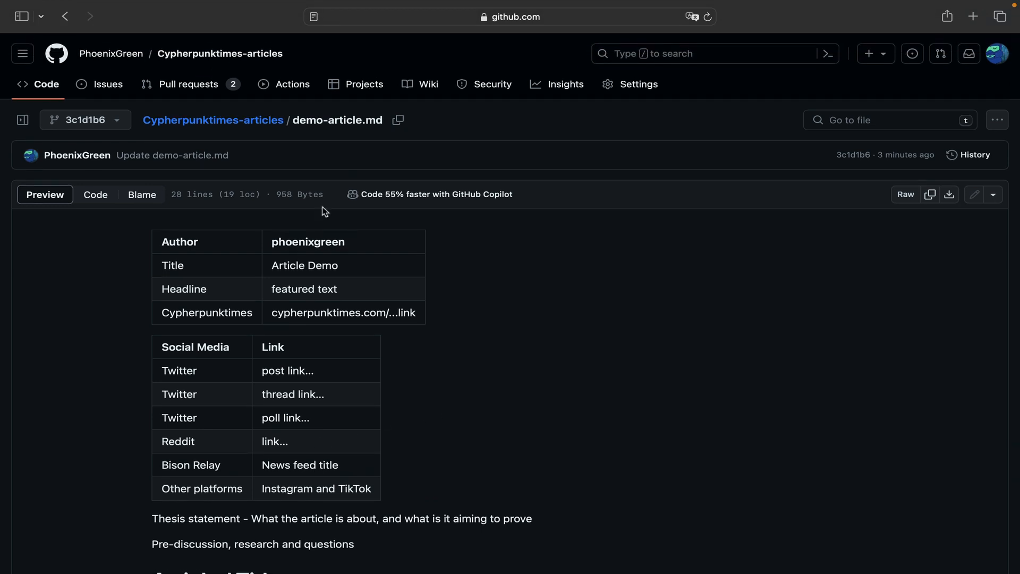
- Return to the "Create demo-article.md" pull request through the pull request list and show its full web address
{"action": "left_click", "coordinate": [210, 84]}
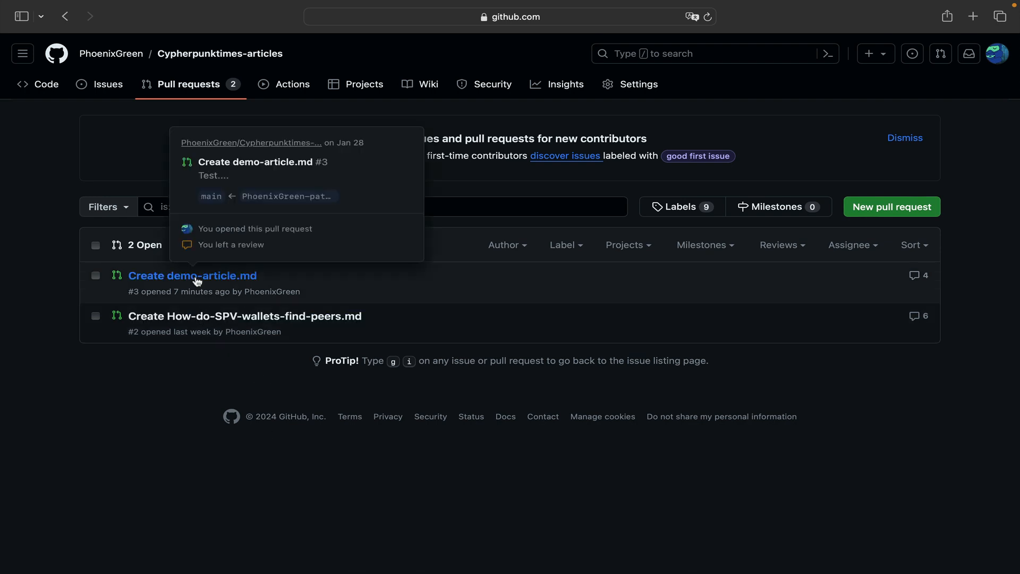
{"action": "left_click", "coordinate": [195, 278]}
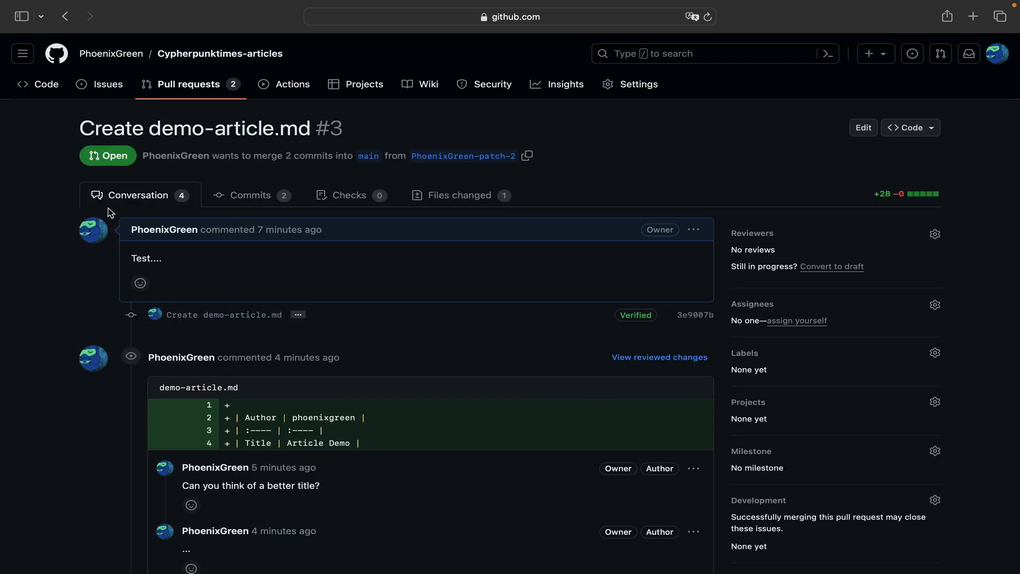
{"action": "left_click", "coordinate": [578, 18]}
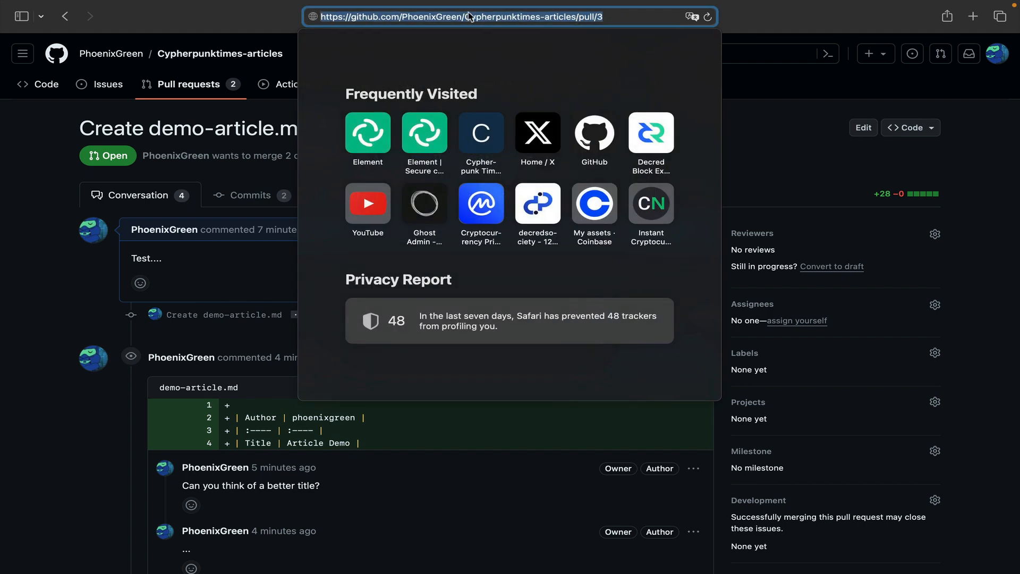
{"action": "left_click", "coordinate": [757, 24]}
- Look through the pull request's conversation, and examine the line comments and text of demo-article.md in the changed files
{"action": "scroll", "coordinate": [497, 342], "scroll_direction": "down", "scroll_amount": 3}
{"action": "scroll", "coordinate": [497, 342], "scroll_direction": "down", "scroll_amount": 1}
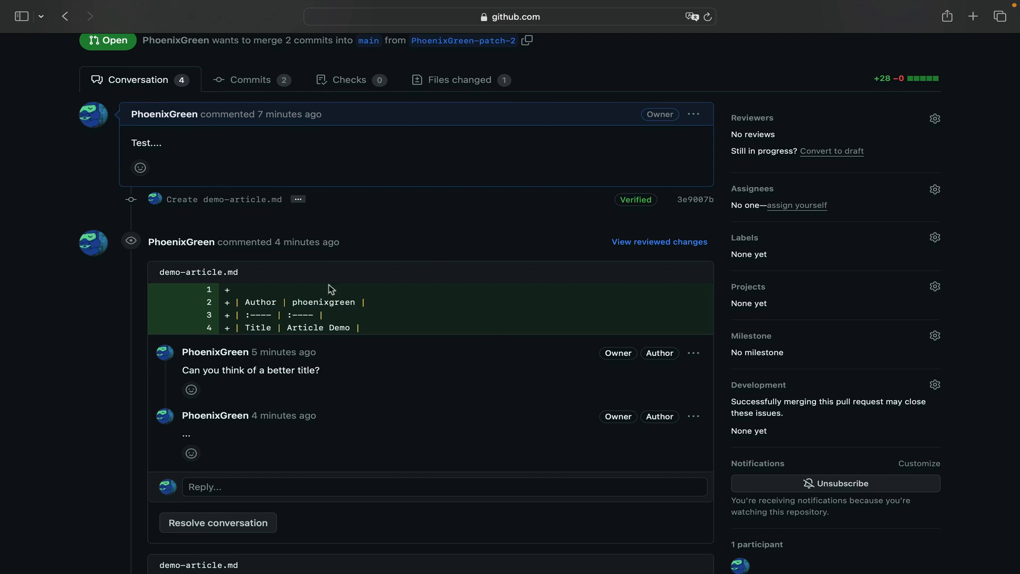
{"action": "left_click", "coordinate": [466, 80]}
{"action": "scroll", "coordinate": [469, 291], "scroll_direction": "down", "scroll_amount": 10}
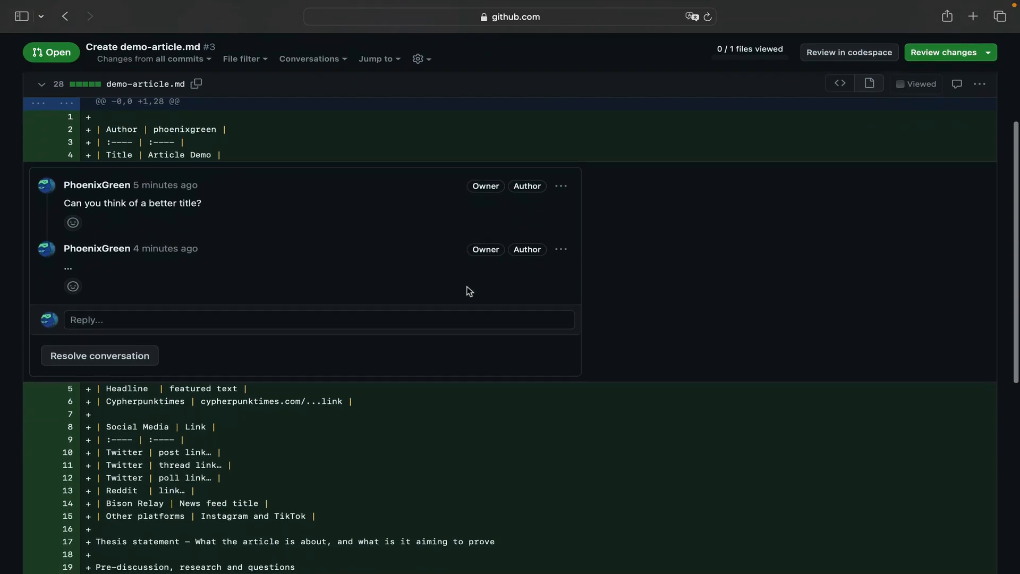
{"action": "scroll", "coordinate": [469, 290], "scroll_direction": "down", "scroll_amount": 8}
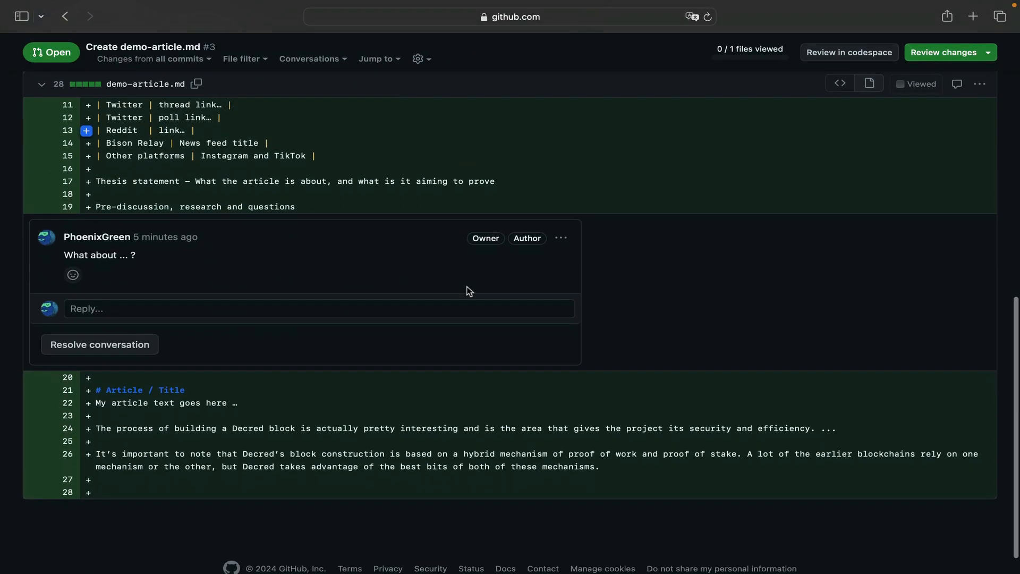
{"action": "scroll", "coordinate": [467, 287], "scroll_direction": "up", "scroll_amount": 15}
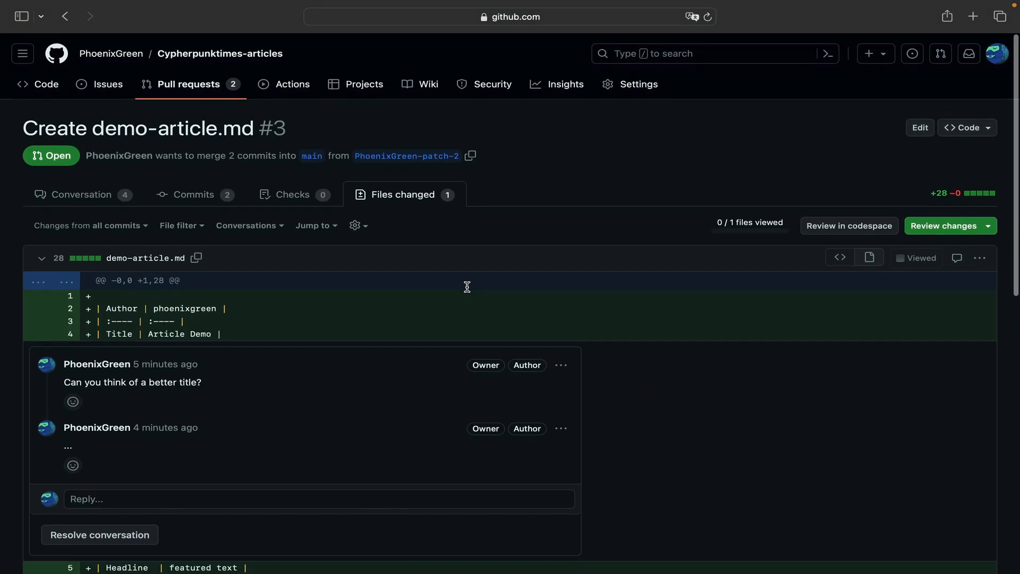